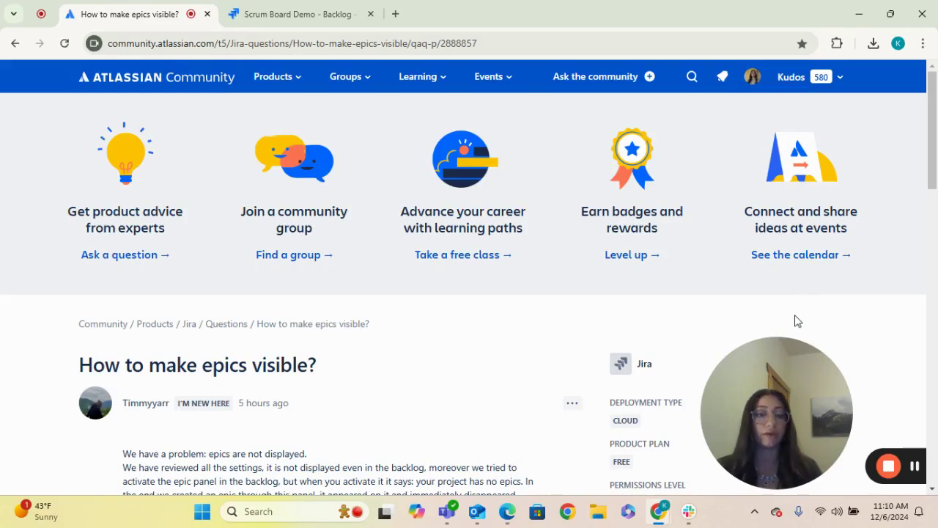
Step: Read the community question "How to make epics visible?" and the answer posted below it
drag(933, 143, 916, 191)
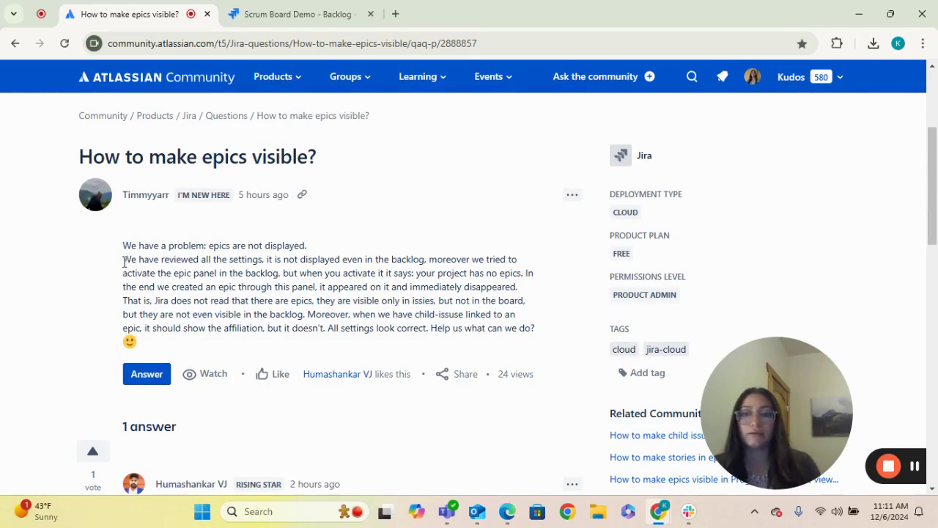
drag(125, 260, 193, 289)
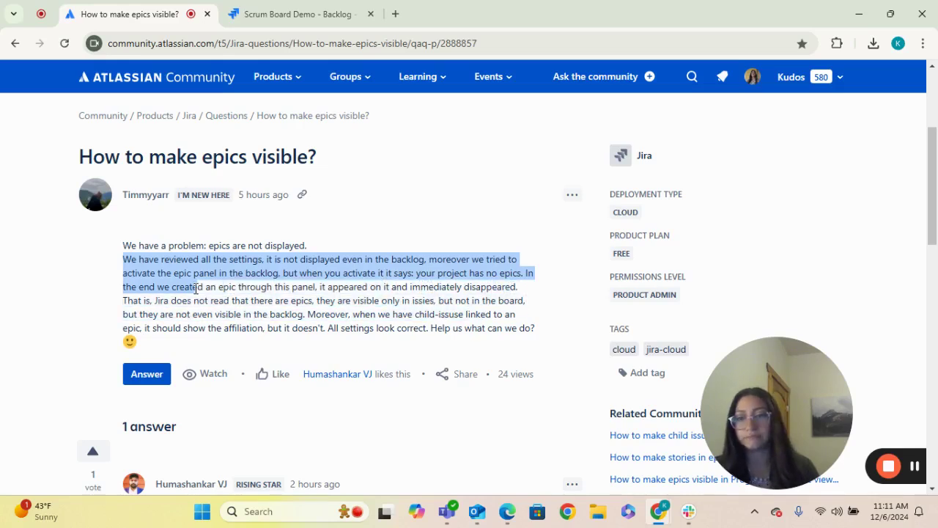
click(151, 304)
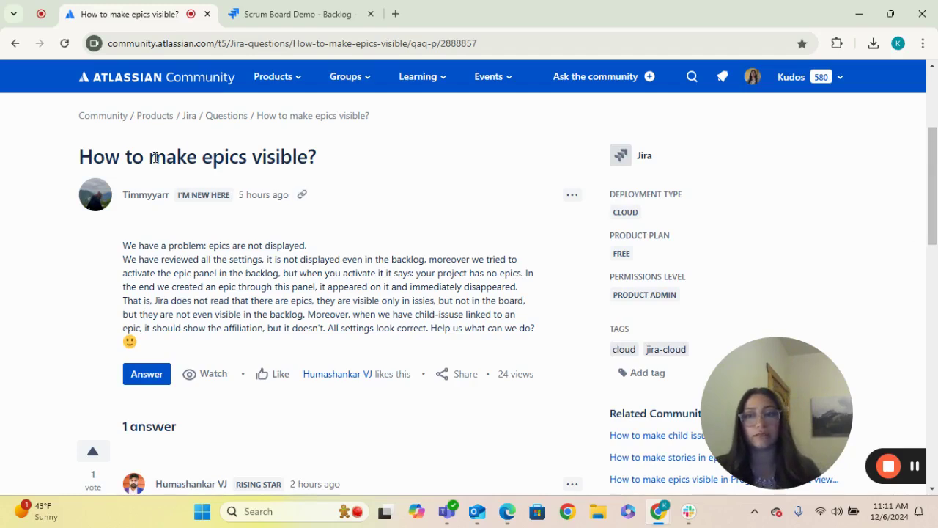
drag(150, 157, 318, 155)
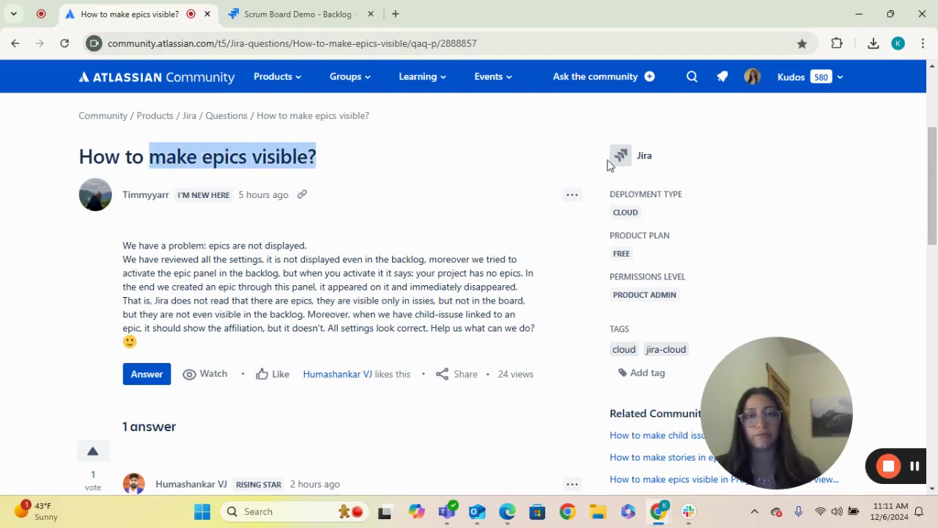
drag(933, 192, 935, 271)
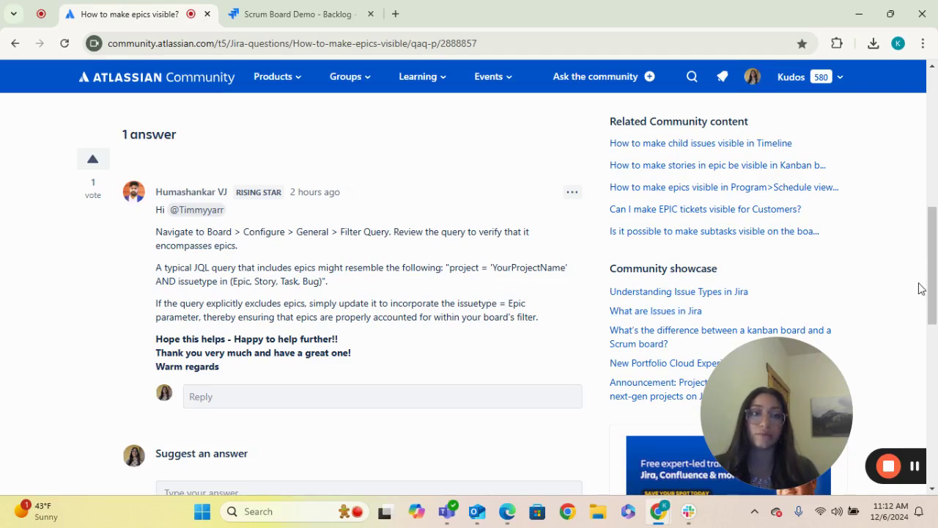
drag(932, 288, 933, 286)
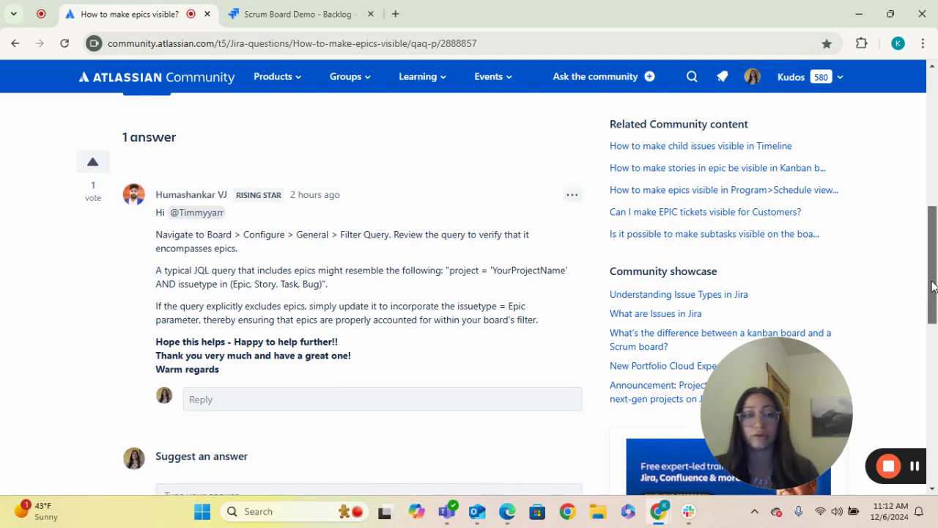
Step: Switch to the Scrum Board Demo backlog in Jira, collapse DEV2 Sprint 2 and show the epic panel
key(ctrl+Tab)
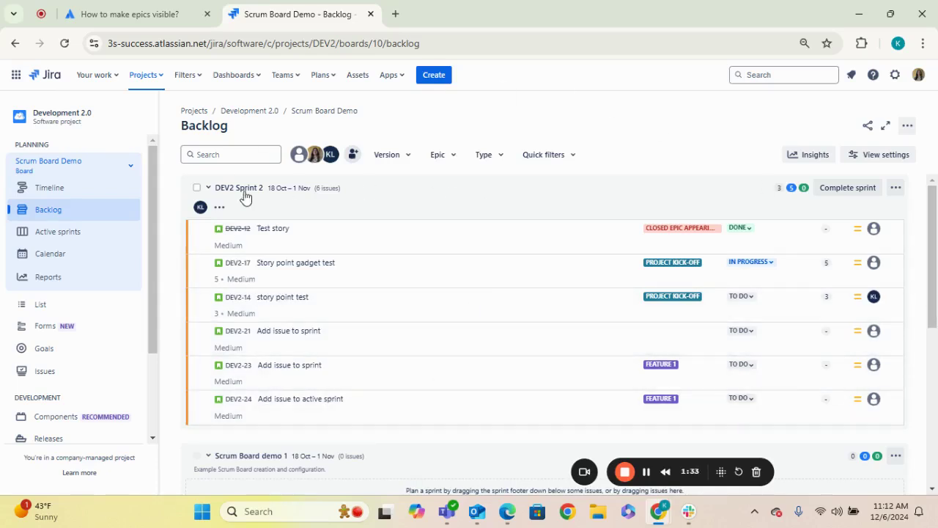
click(208, 188)
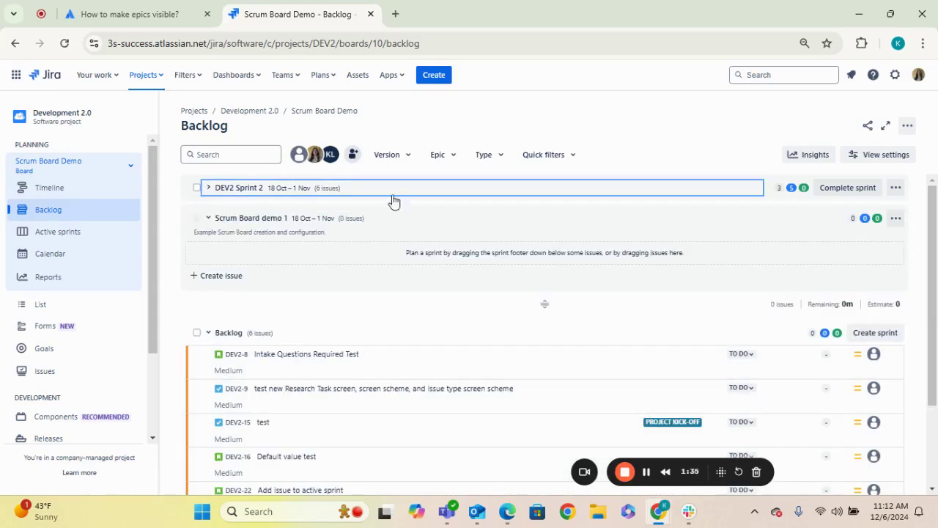
click(462, 155)
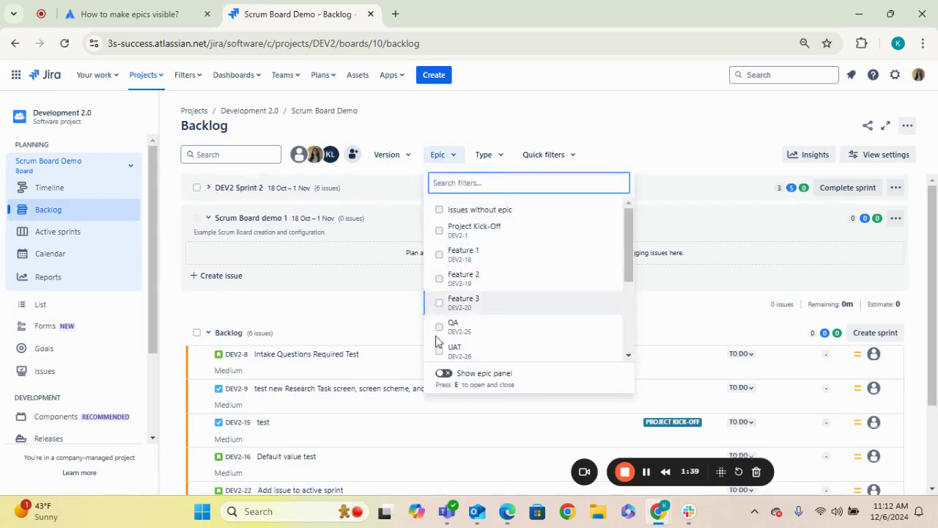
click(444, 374)
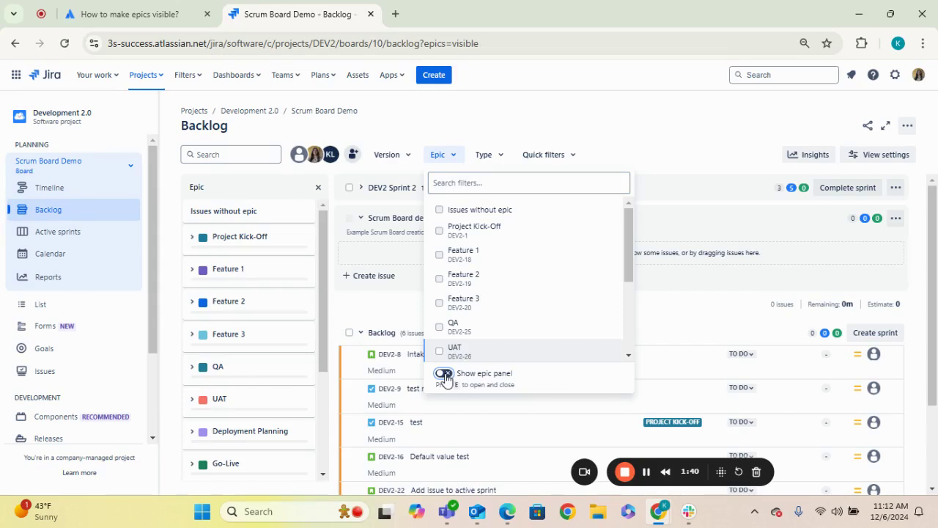
click(632, 122)
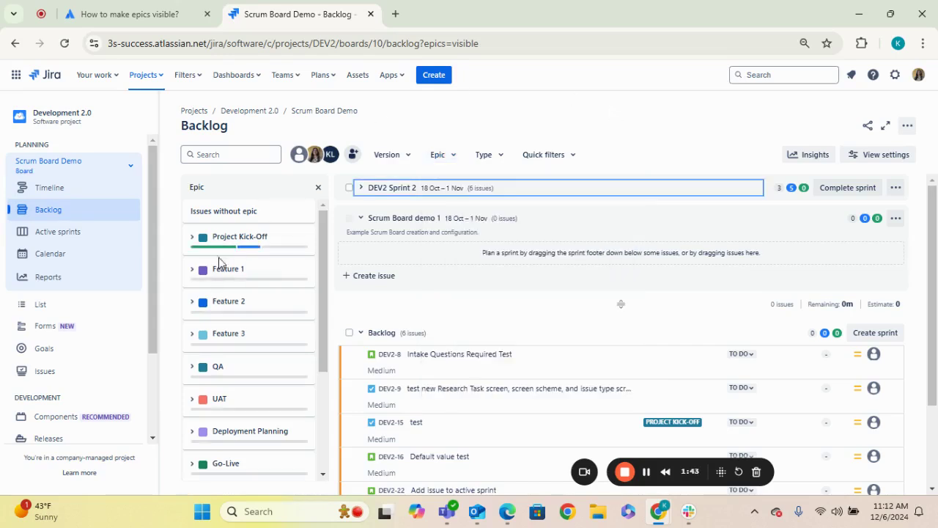
click(361, 334)
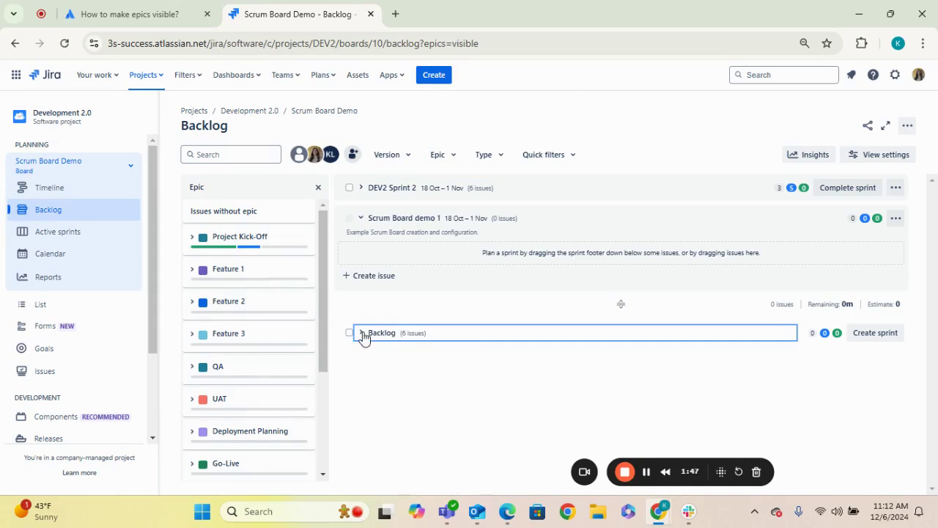
click(361, 334)
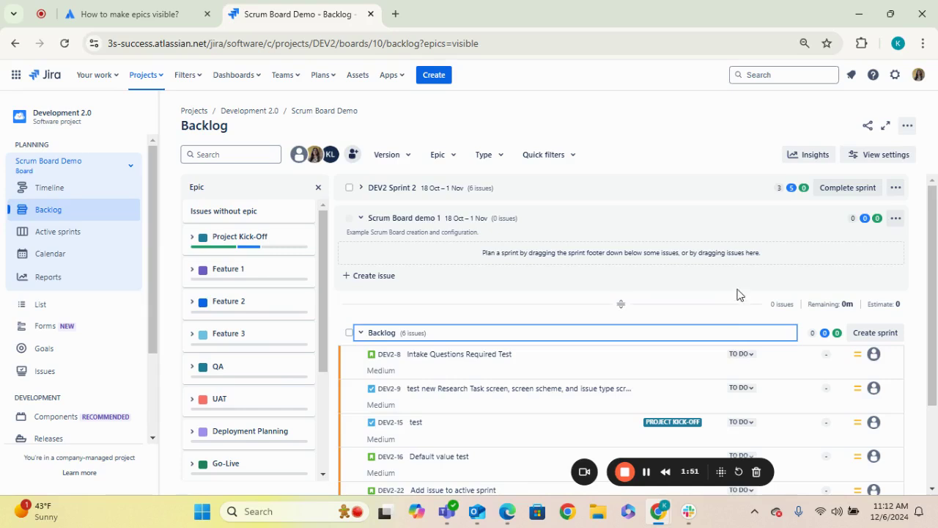
Step: Open the Scrum Board Demo board configuration and open its filter query for editing
click(907, 126)
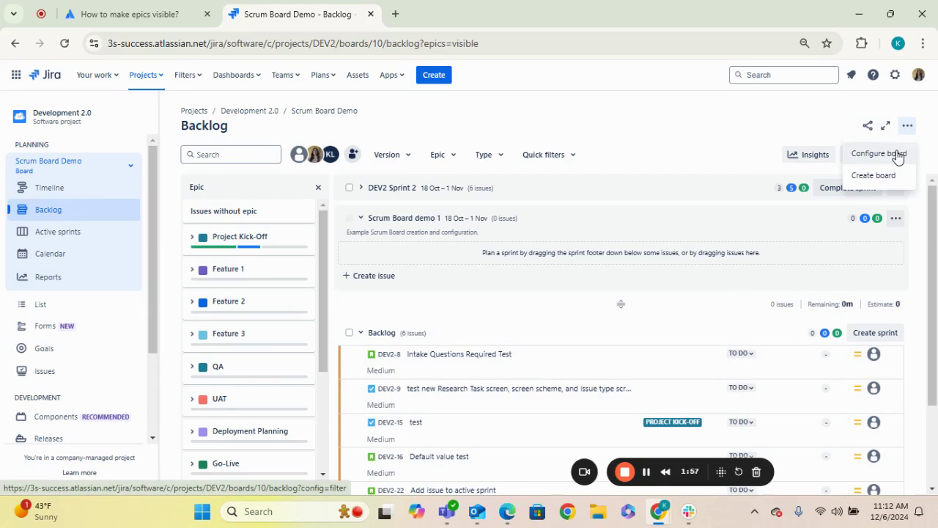
click(777, 121)
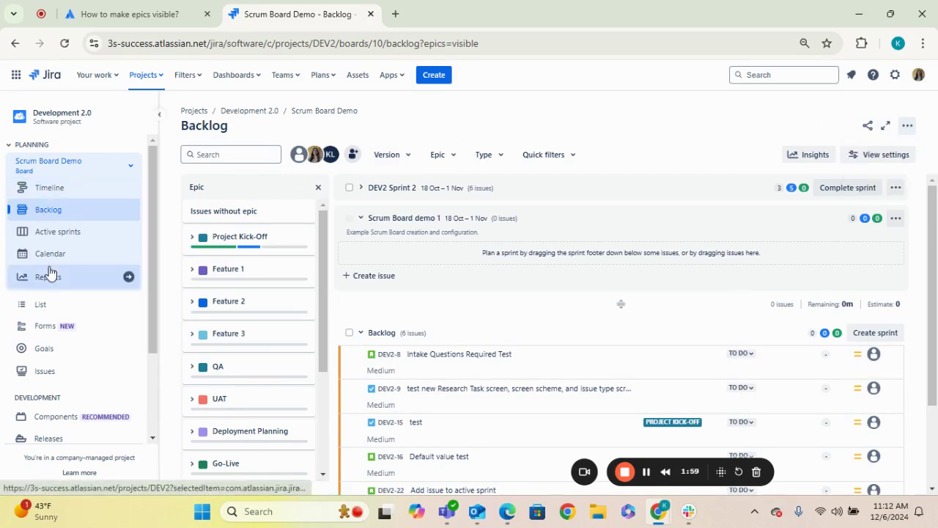
click(908, 127)
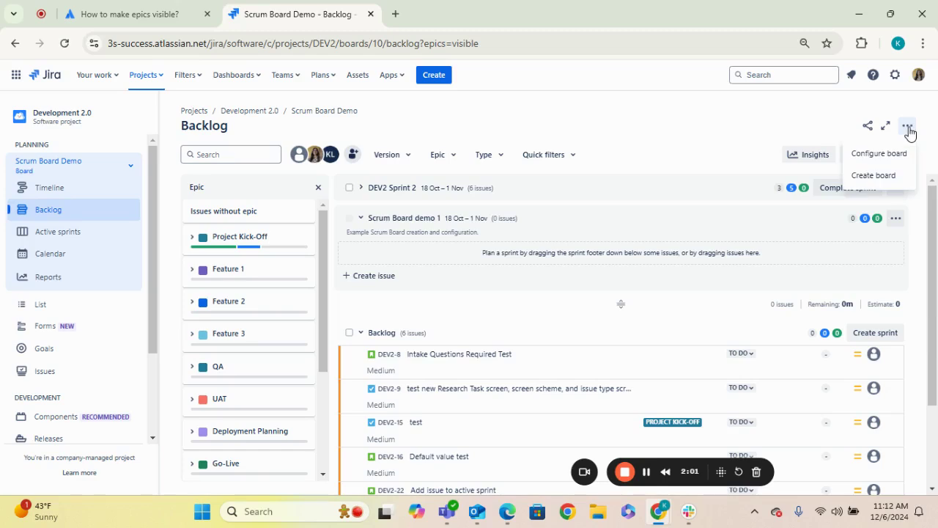
click(890, 160)
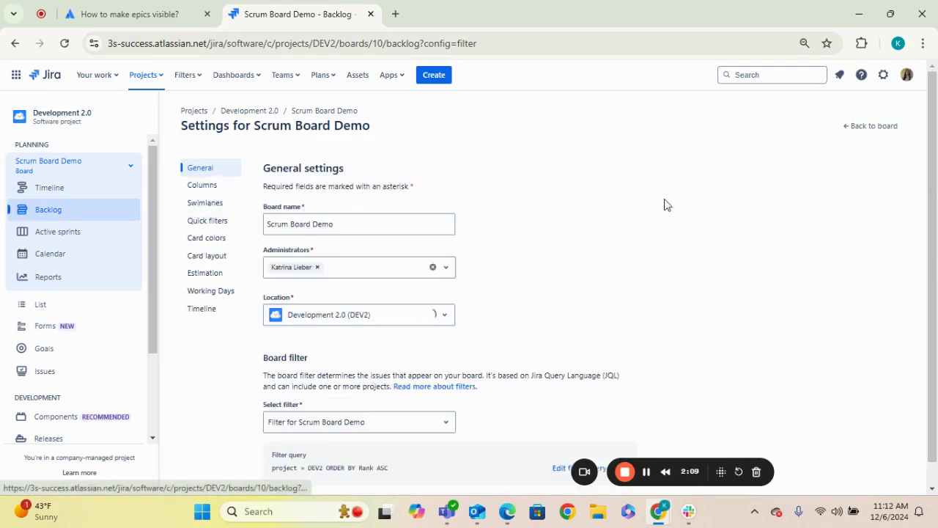
scroll(936, 176, down, 1)
drag(936, 175, 936, 190)
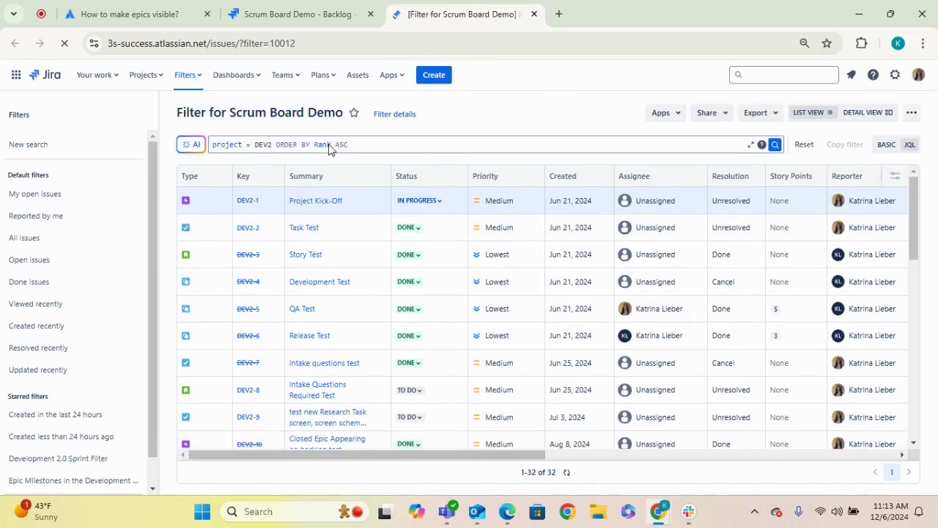
Step: Add the condition AND issuetype != Epic before ORDER BY in the board's filter query and run the search
click(268, 143)
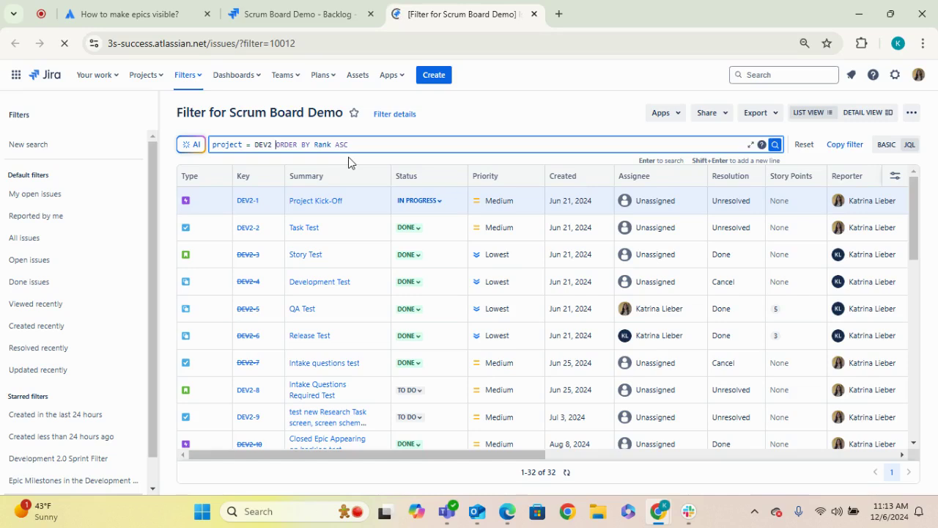
text(AND)
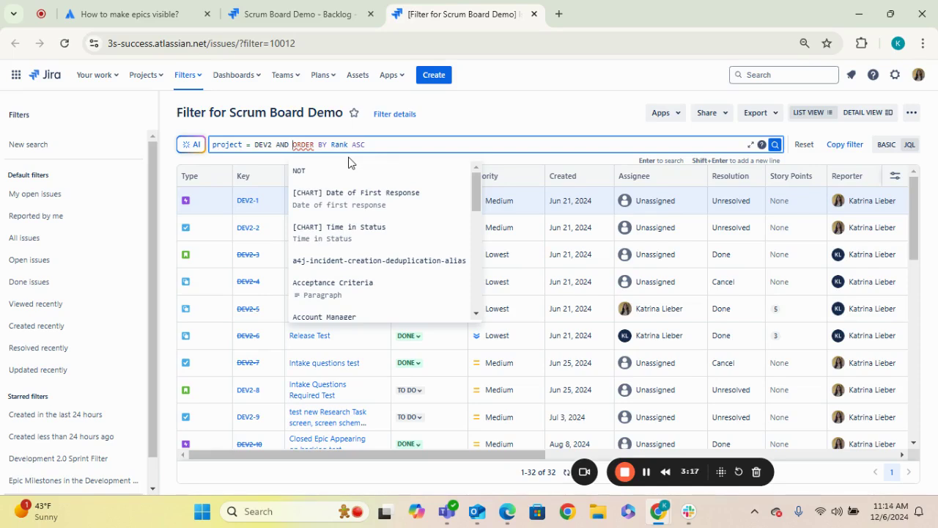
text(issuetype )
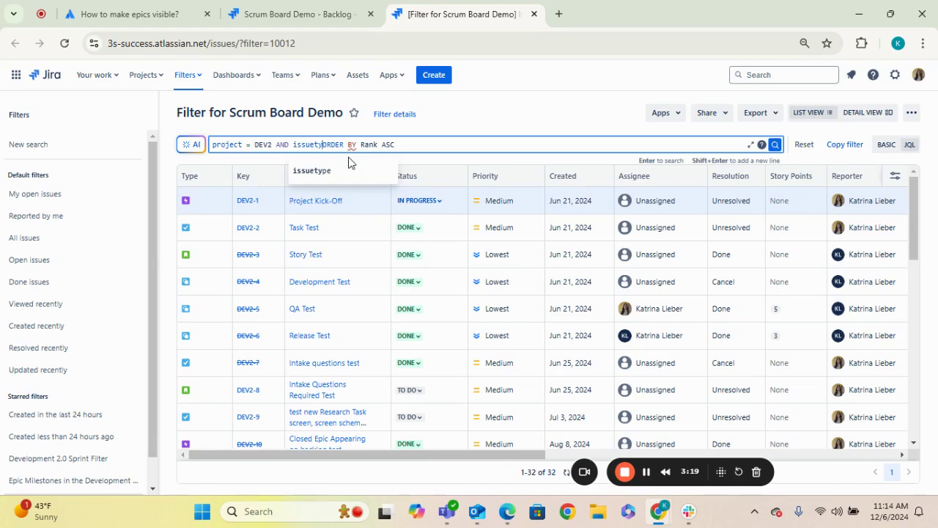
text(!= Ep)
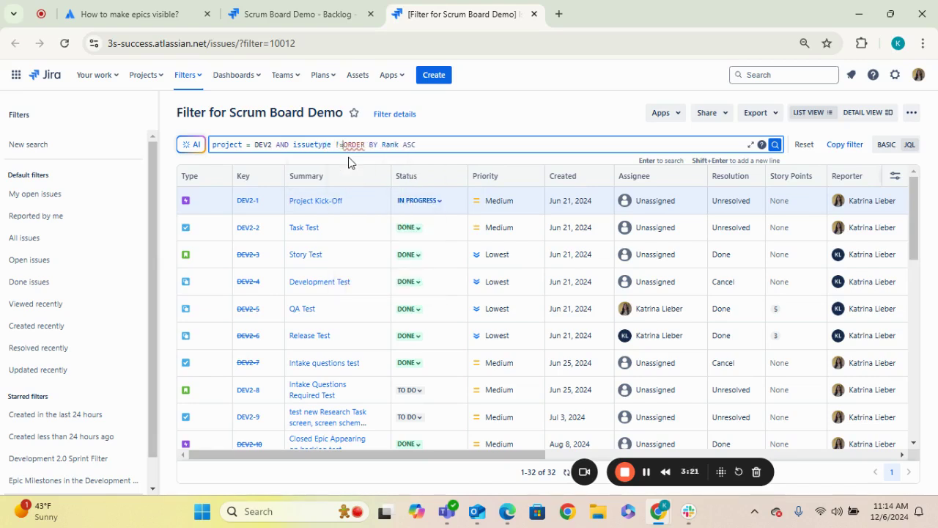
text(ic)
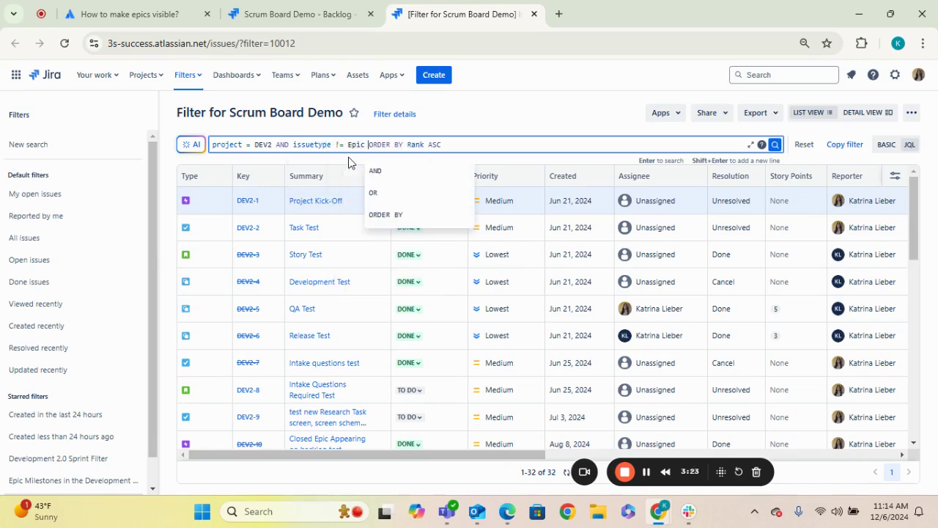
click(461, 143)
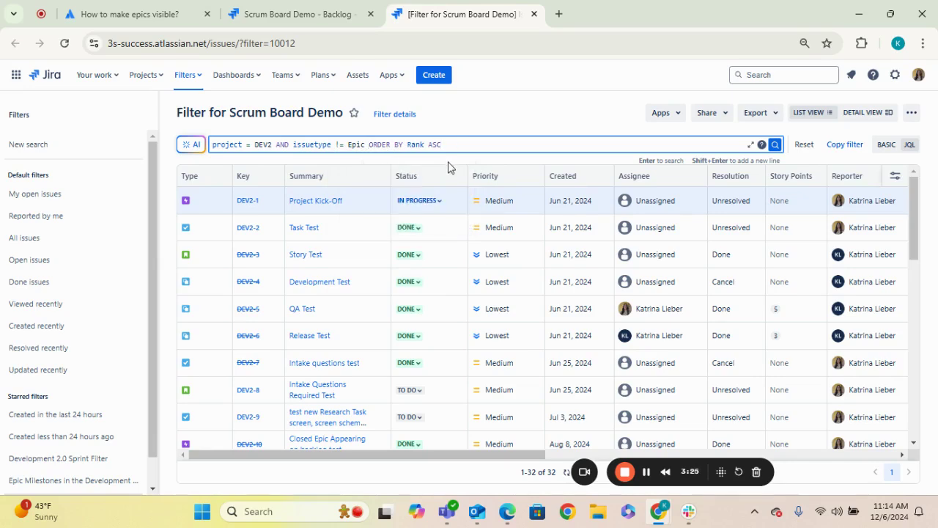
key(Return)
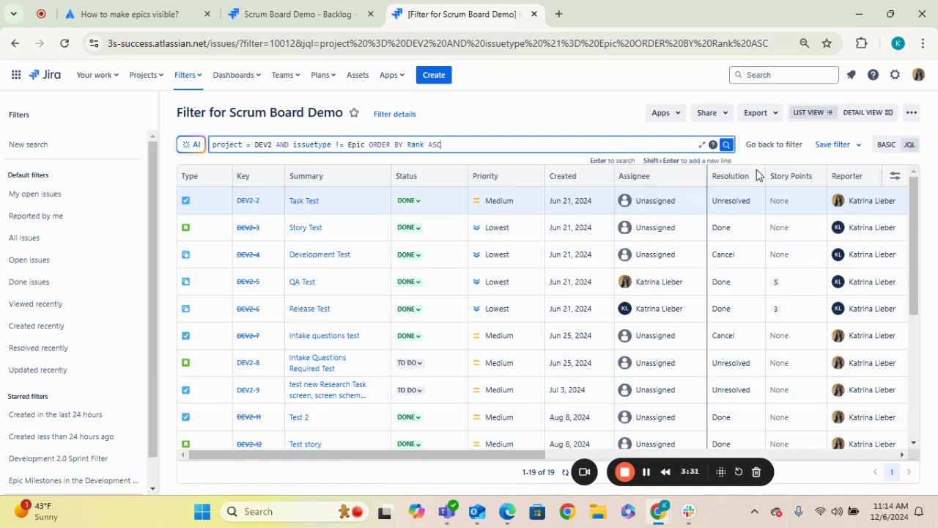
Step: Save the changes to the existing Filter for Scrum Board Demo and dismiss the notification
click(854, 146)
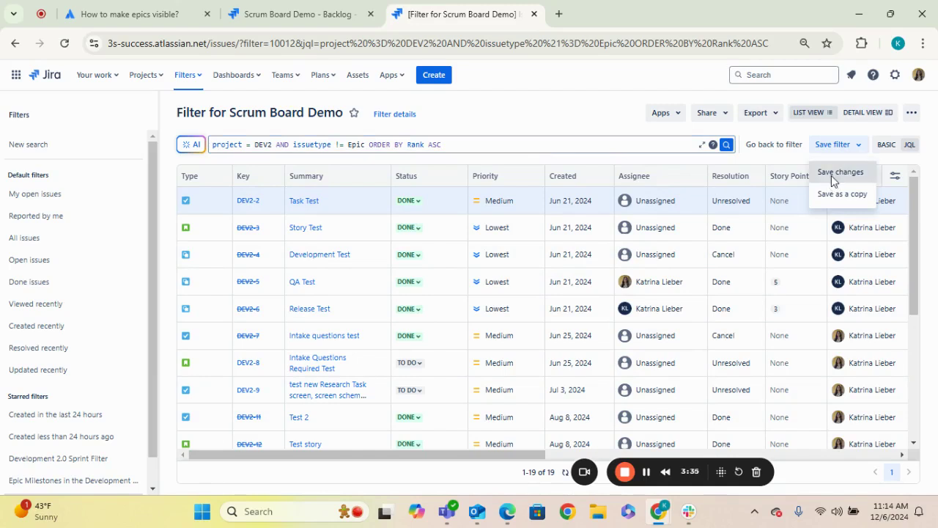
click(831, 175)
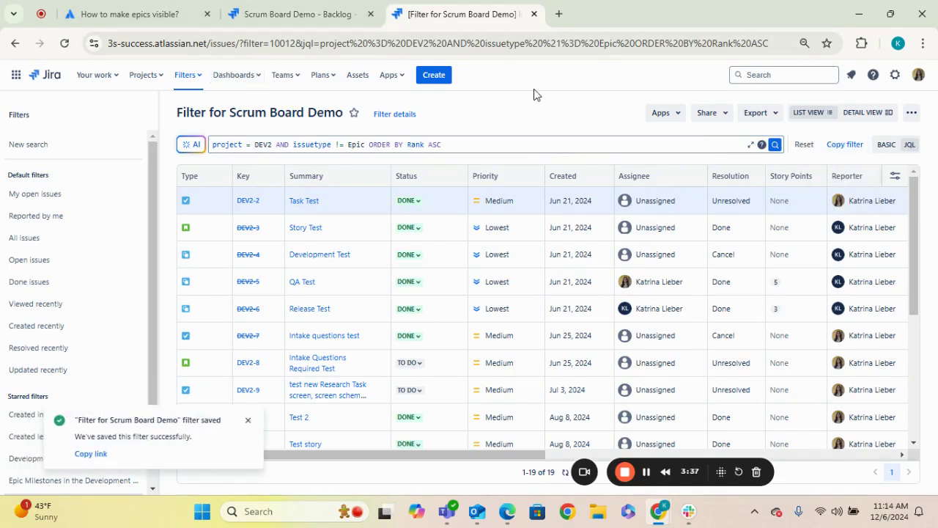
click(249, 420)
Step: Return to the Scrum Board Demo settings and go back to the board's backlog
click(286, 14)
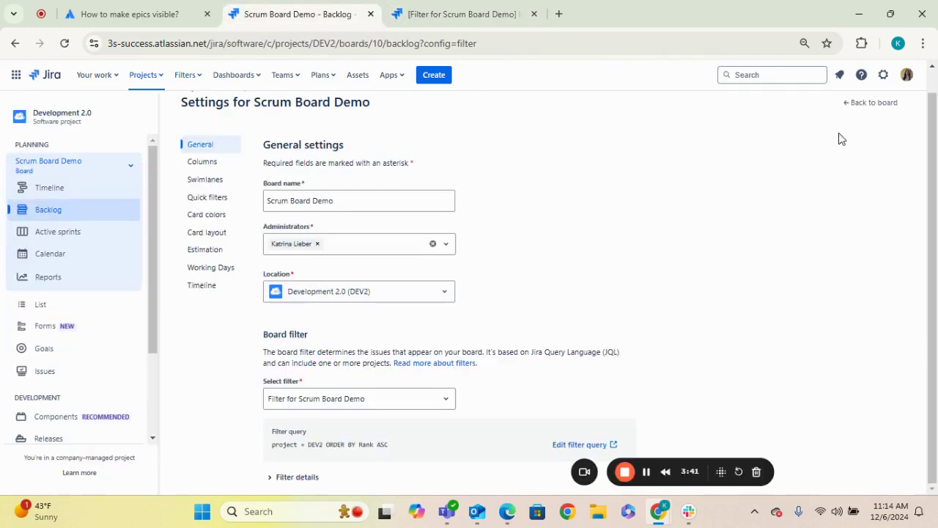
scroll(931, 206, up, 1)
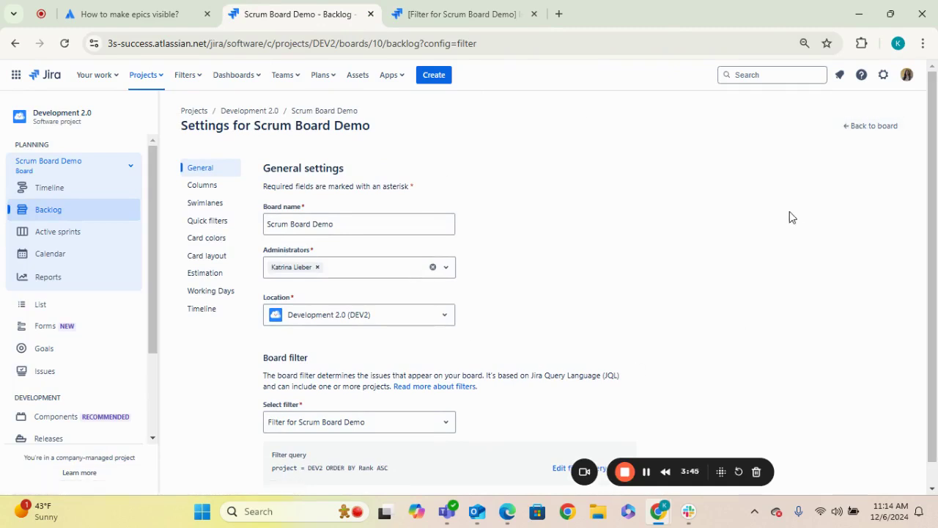
click(854, 135)
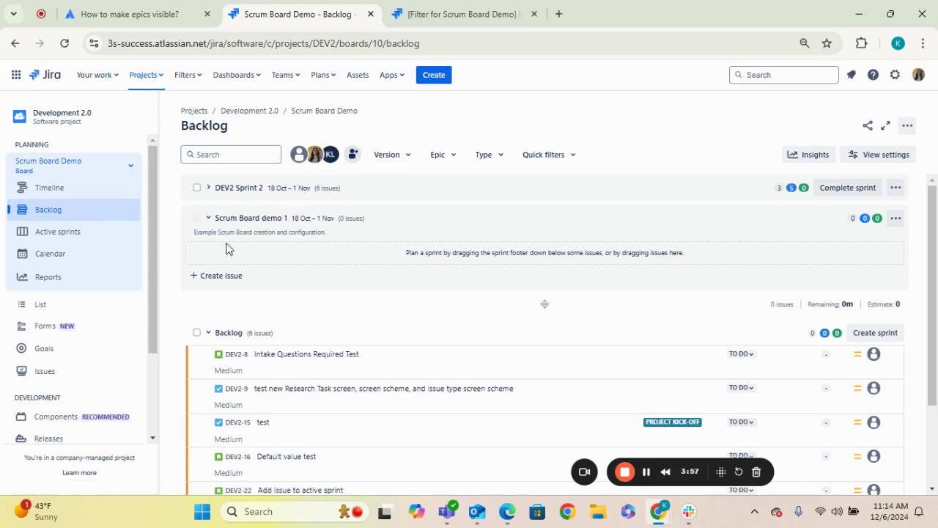
Step: Expand DEV2 Sprint 2 in the backlog and show the epic panel again
click(209, 187)
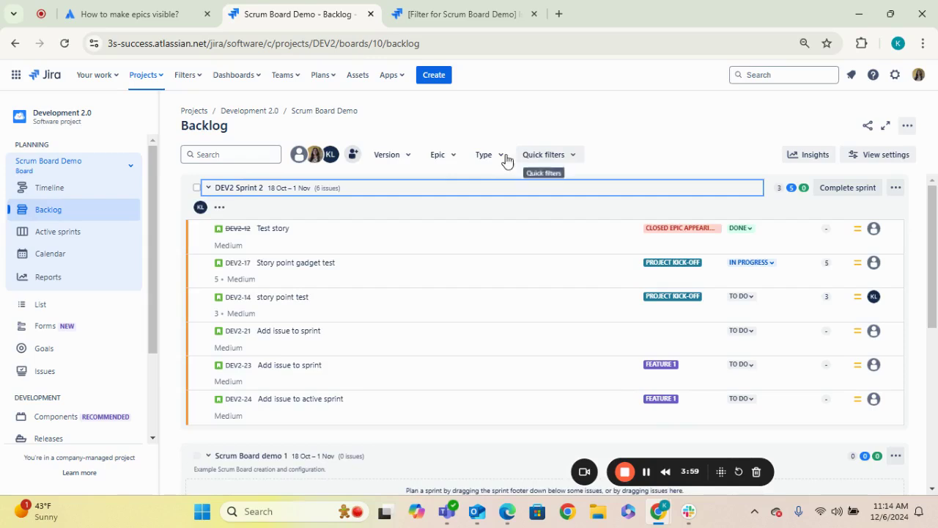
click(459, 158)
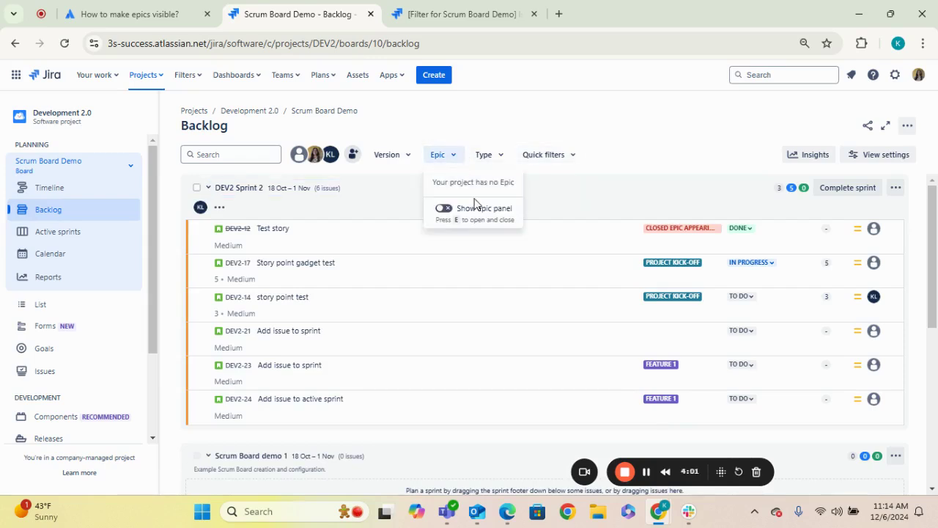
click(447, 210)
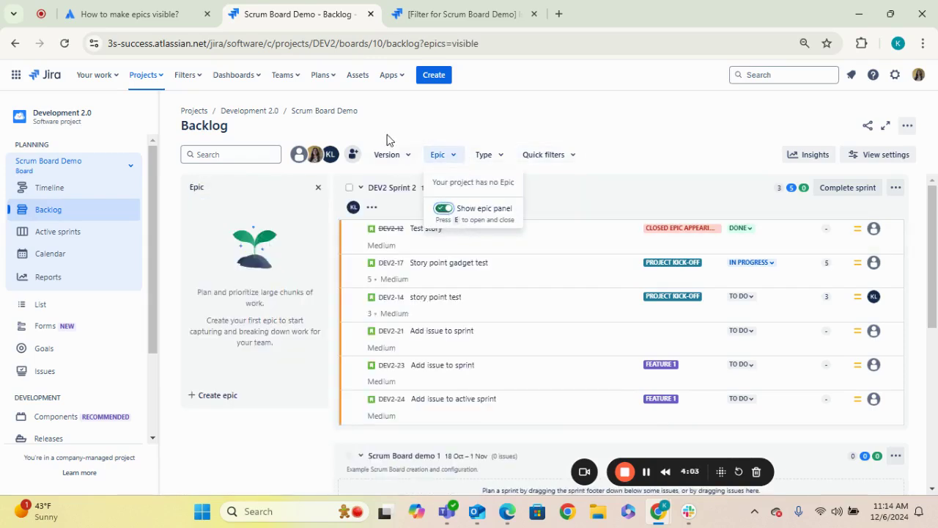
click(582, 125)
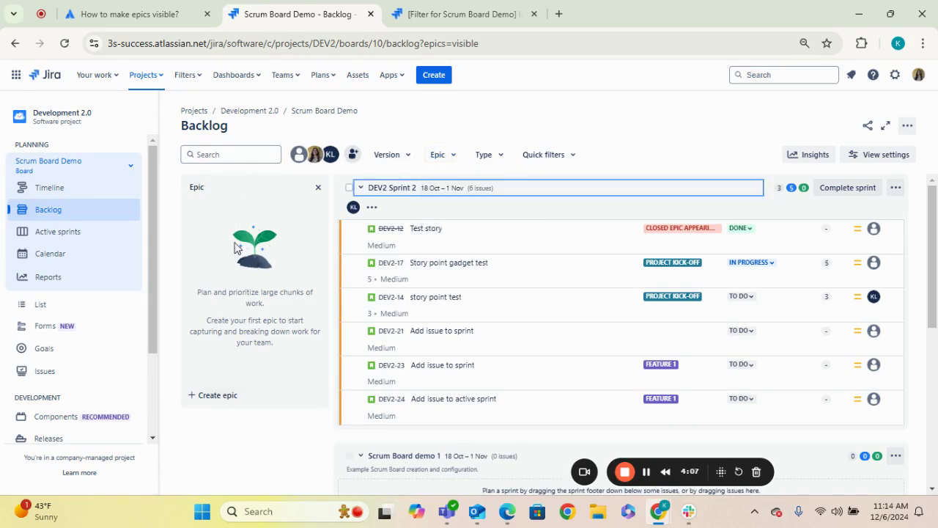
Step: Create an epic named New Test Epic from the backlog's epic panel, dismiss the notification and look through the backlog
click(220, 392)
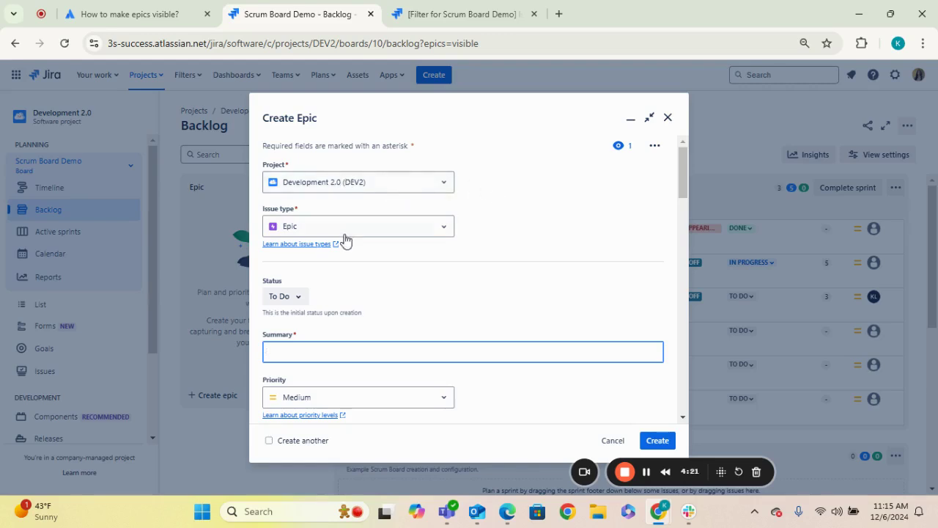
click(312, 345)
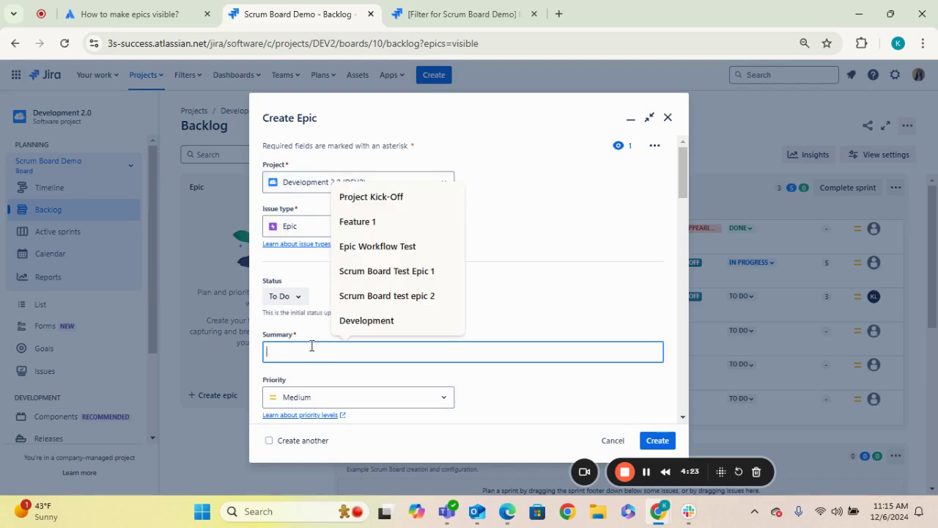
text(New Test Epic)
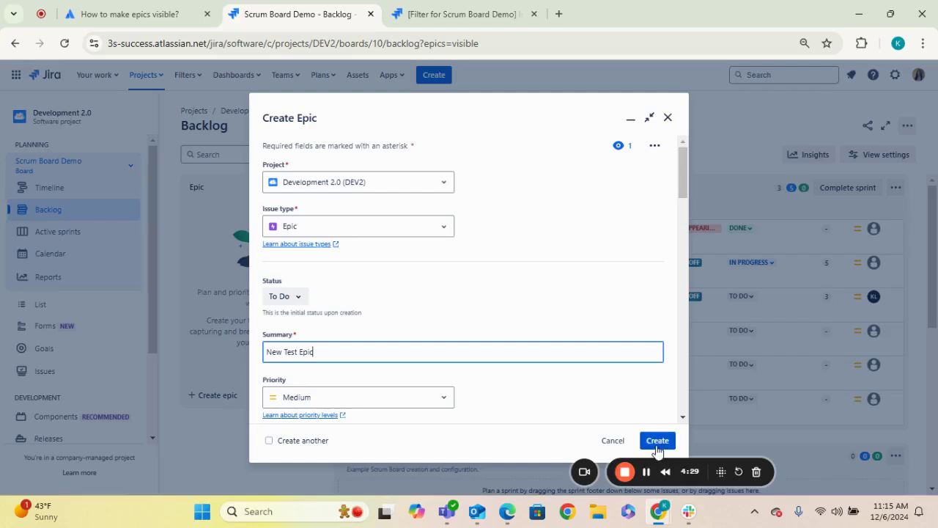
click(657, 440)
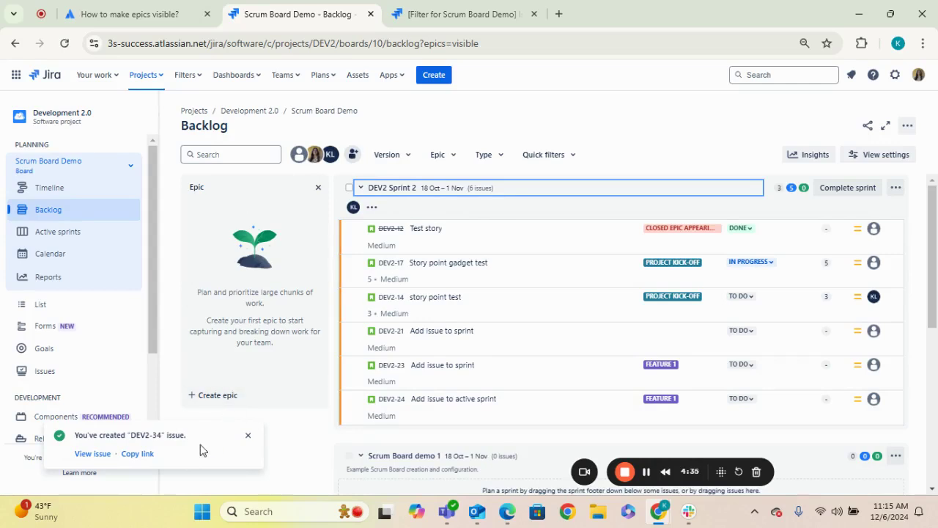
click(247, 436)
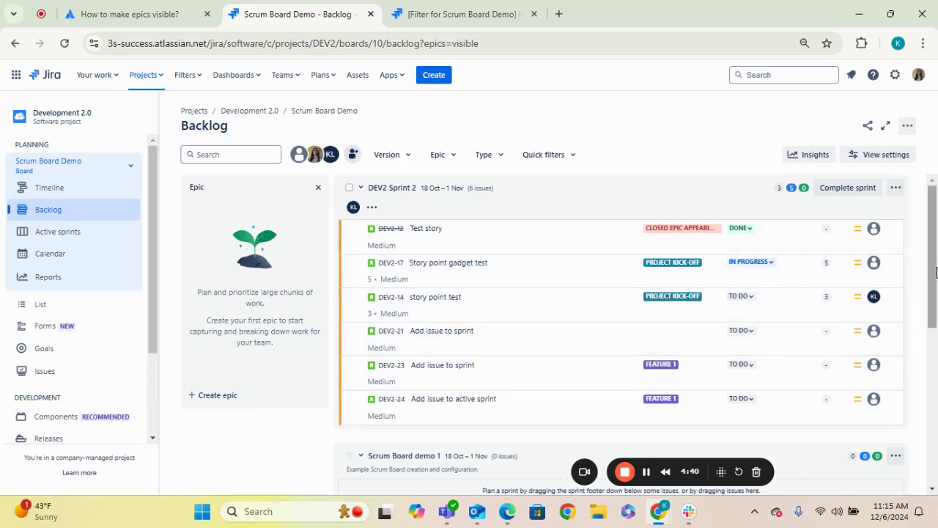
drag(936, 273, 916, 195)
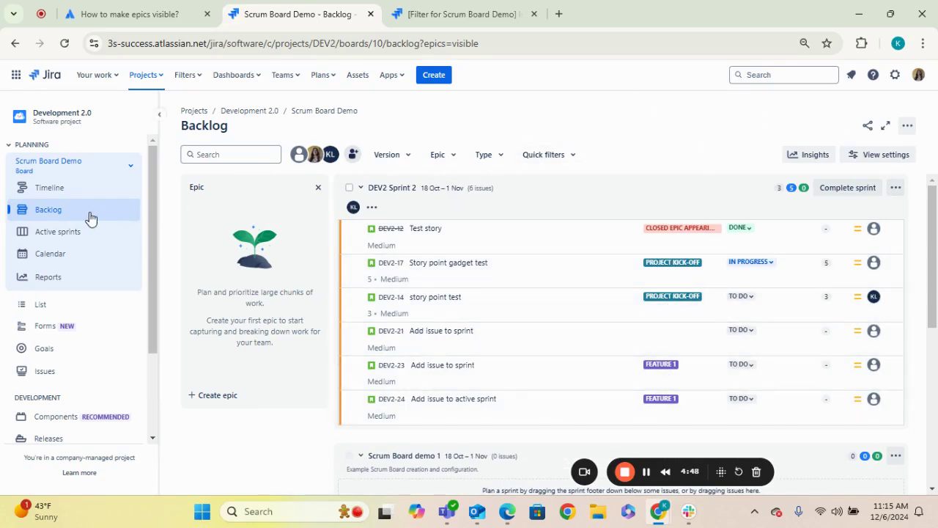
Step: Open the active sprints board, check its grouping options, and expand and collapse the Project Kick-Off swimlane
click(65, 234)
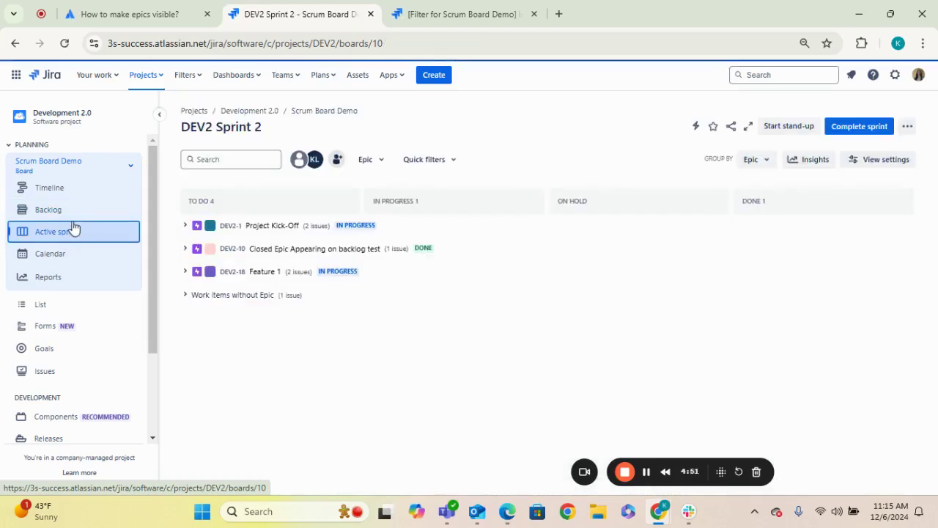
click(764, 161)
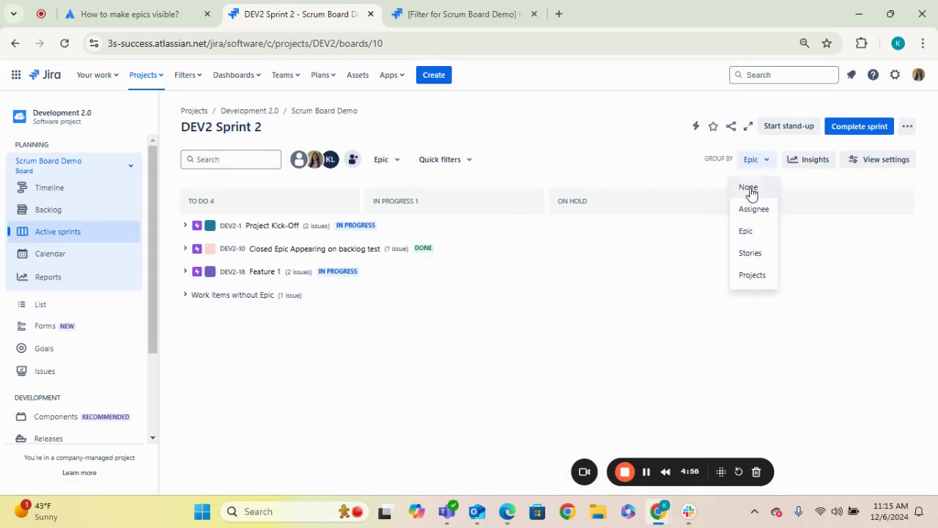
click(519, 110)
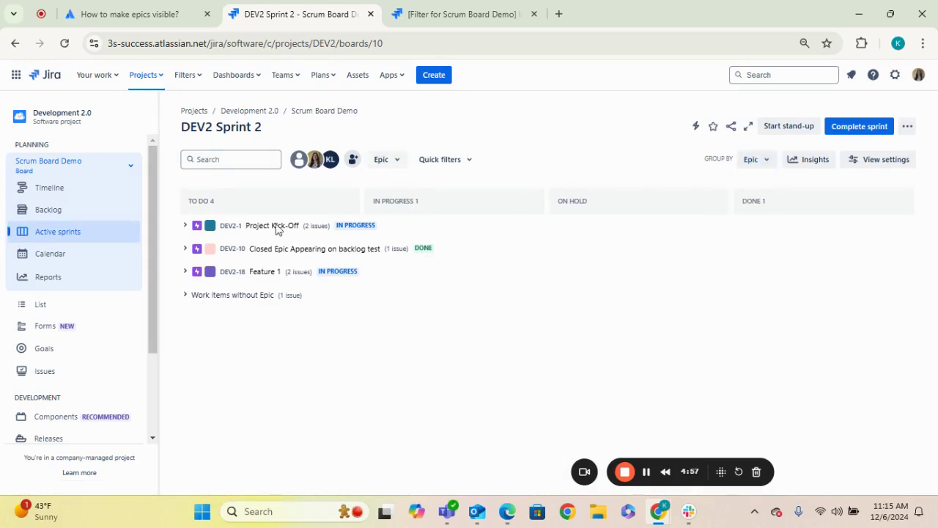
click(184, 226)
click(184, 227)
click(184, 226)
click(184, 227)
Step: Compare the Filter for Scrum Board Demo query with the DEV2 Sprint 2 board
click(492, 11)
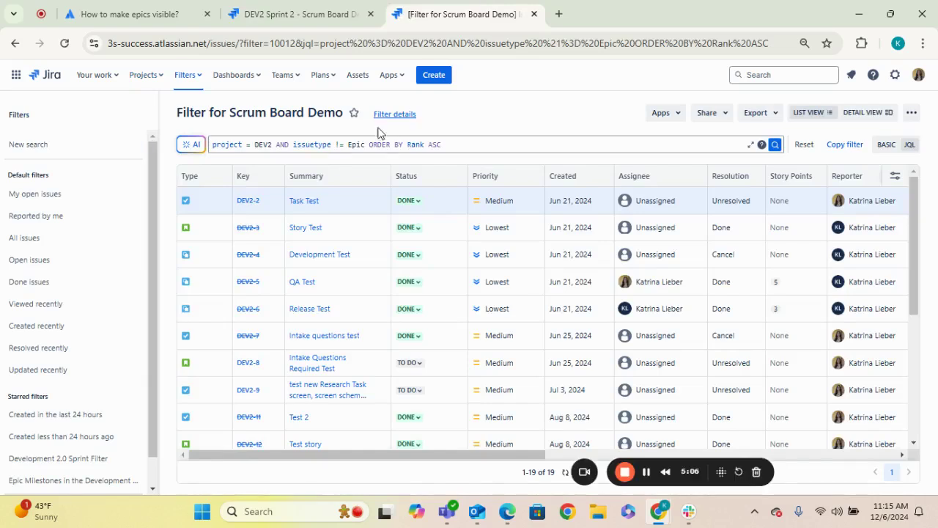
click(331, 10)
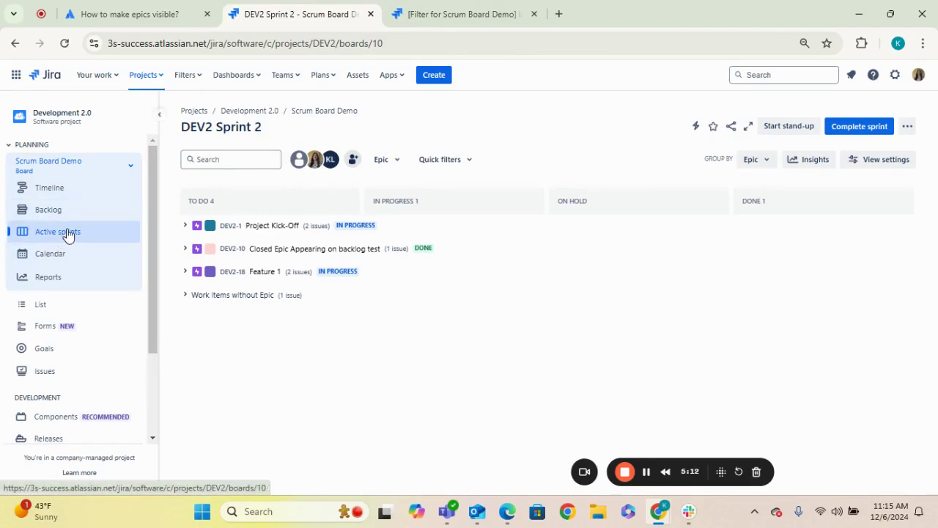
click(468, 7)
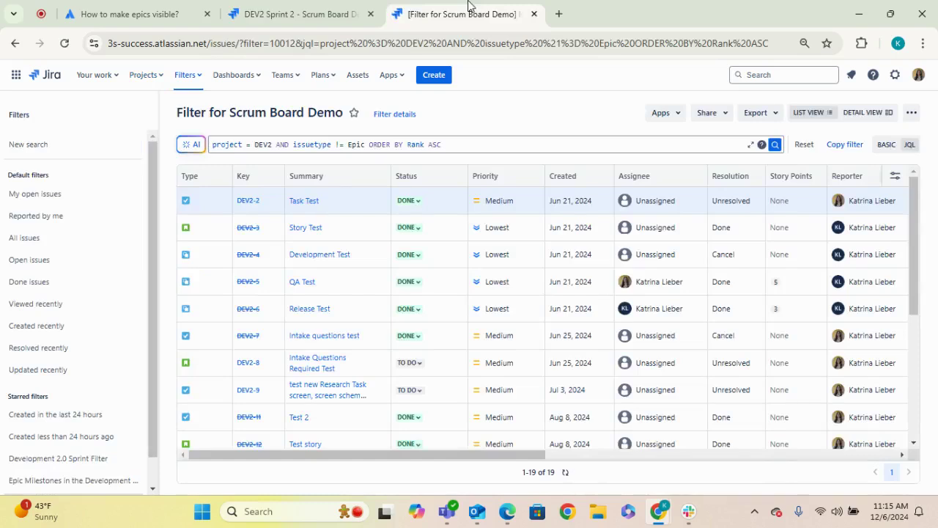
click(340, 9)
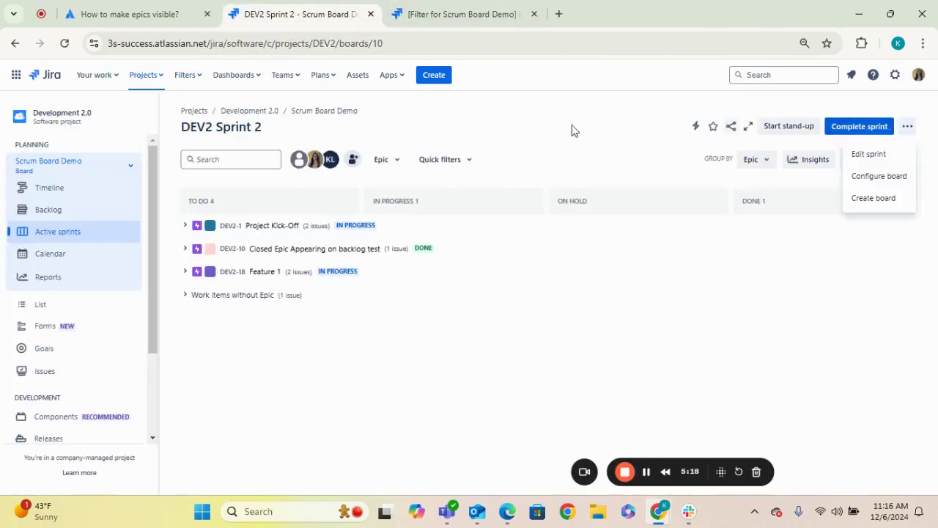
click(433, 116)
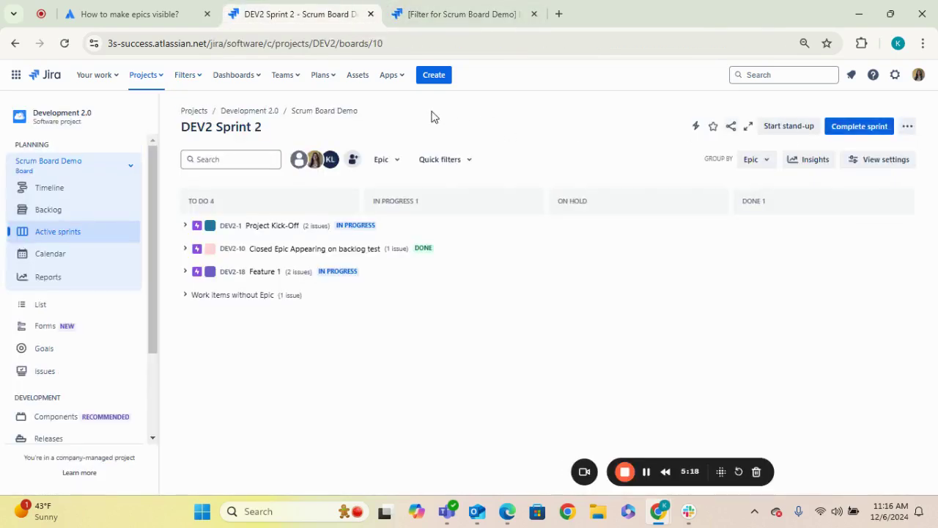
Step: Open the Scrum Board Demo board configuration and open its filter query for editing
click(908, 128)
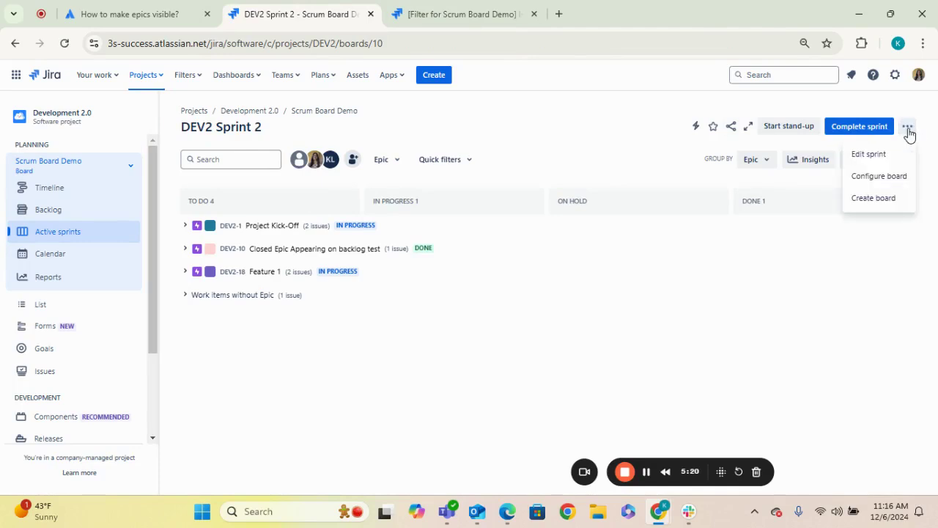
click(893, 184)
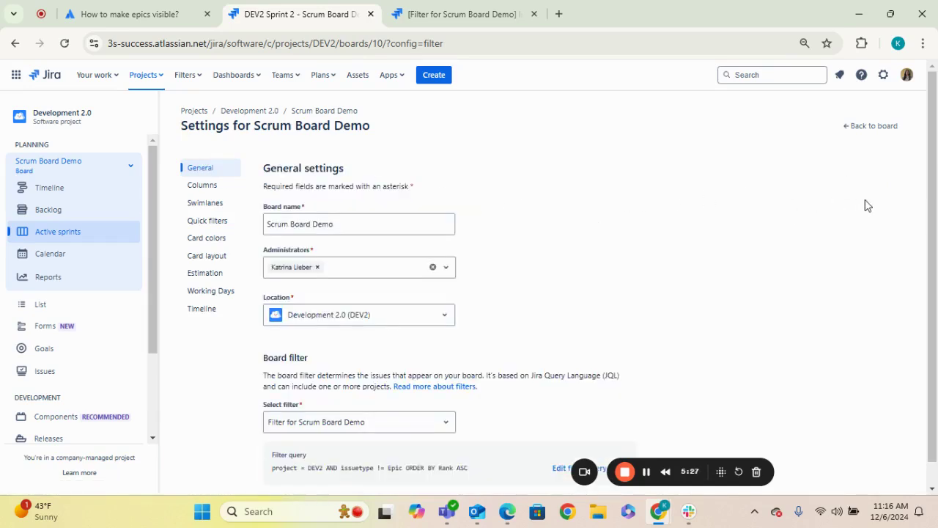
scroll(929, 220, down, 1)
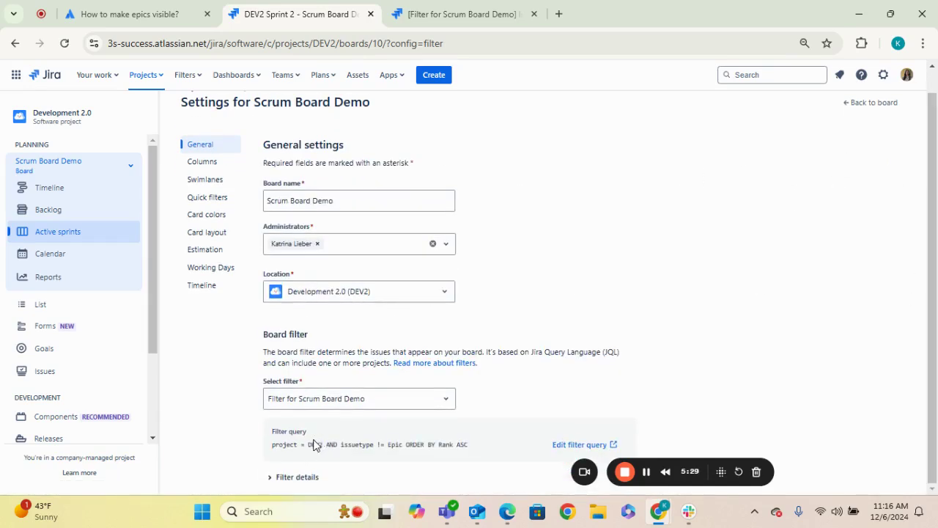
click(555, 446)
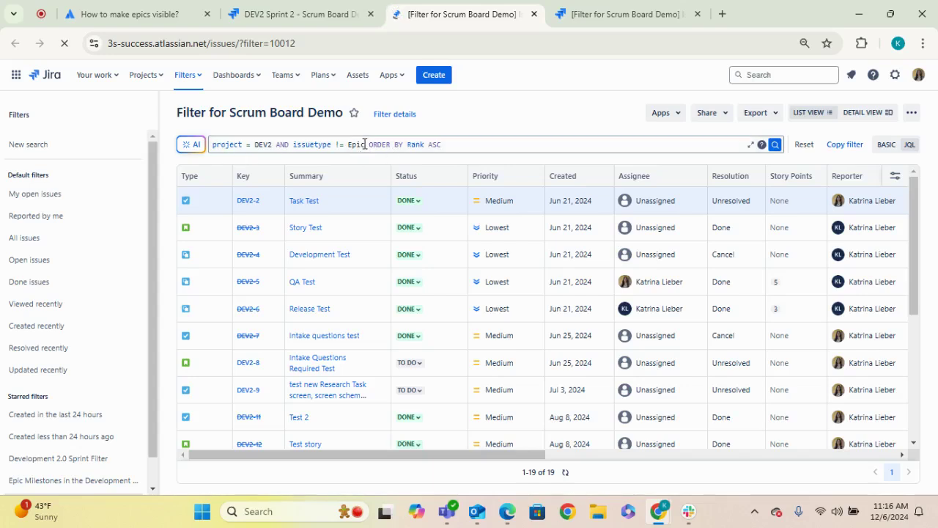
Step: Remove the condition AND issuetype != Epic from the filter query, run the search and save the changes to the filter
drag(364, 144, 276, 141)
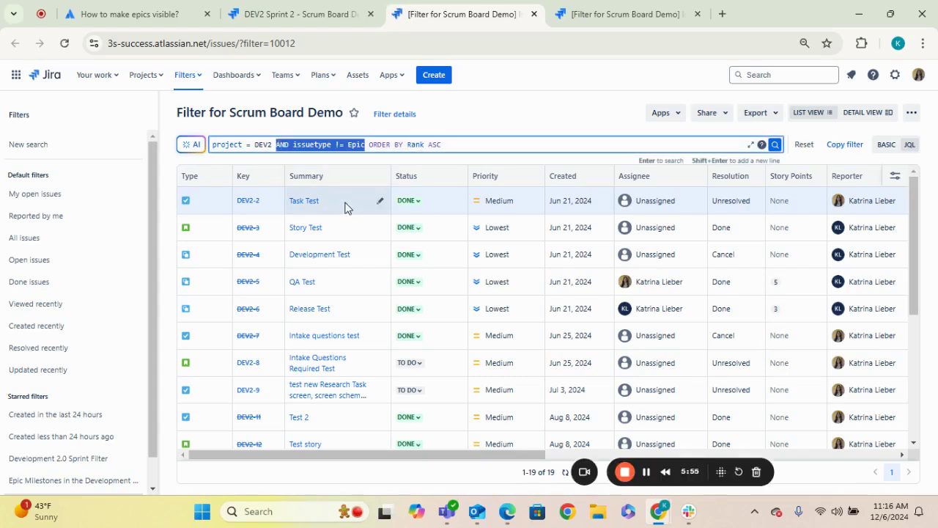
key(BackSpace)
key(BackSpace)
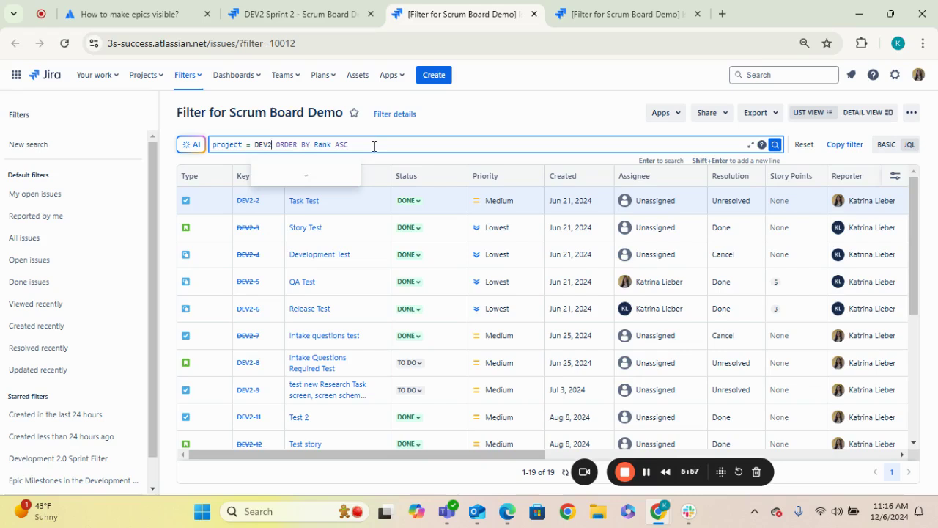
click(374, 144)
key(Return)
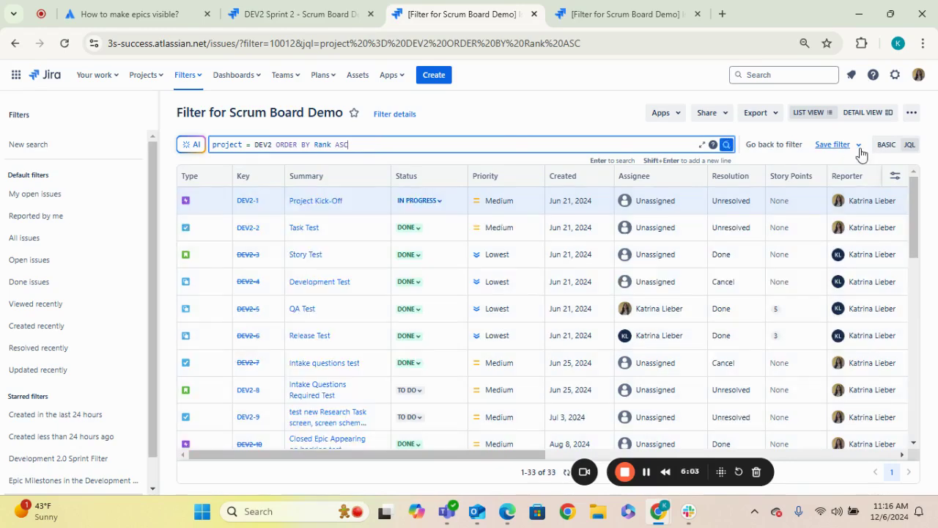
click(860, 149)
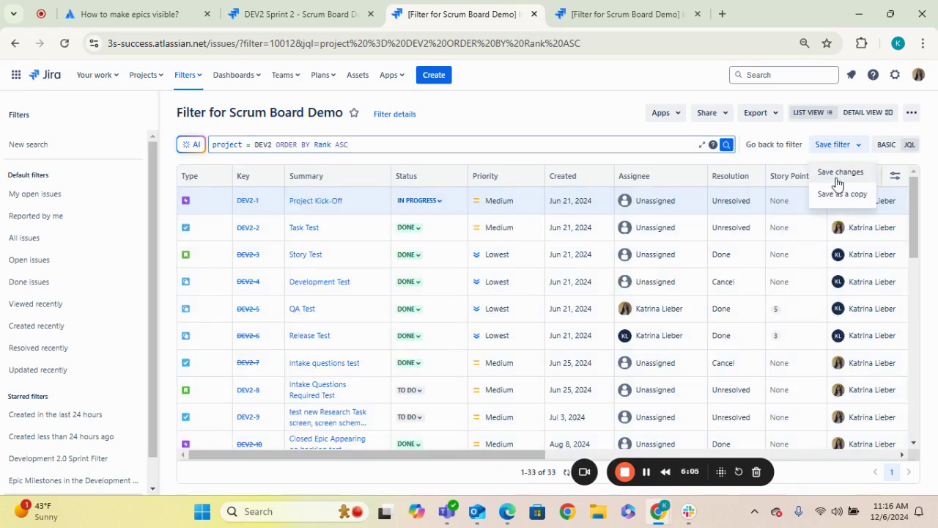
click(837, 180)
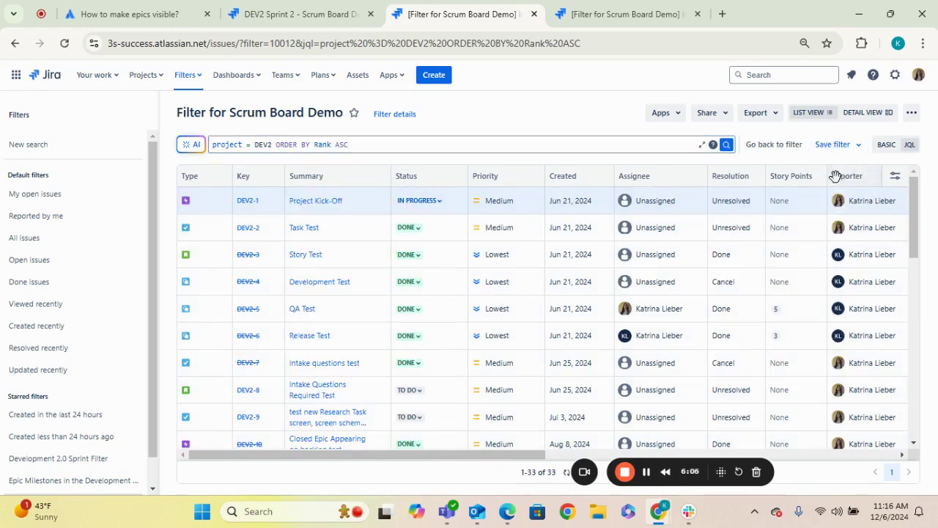
Step: Return to the Scrum Board Demo settings, leave them and open the board's backlog
click(312, 17)
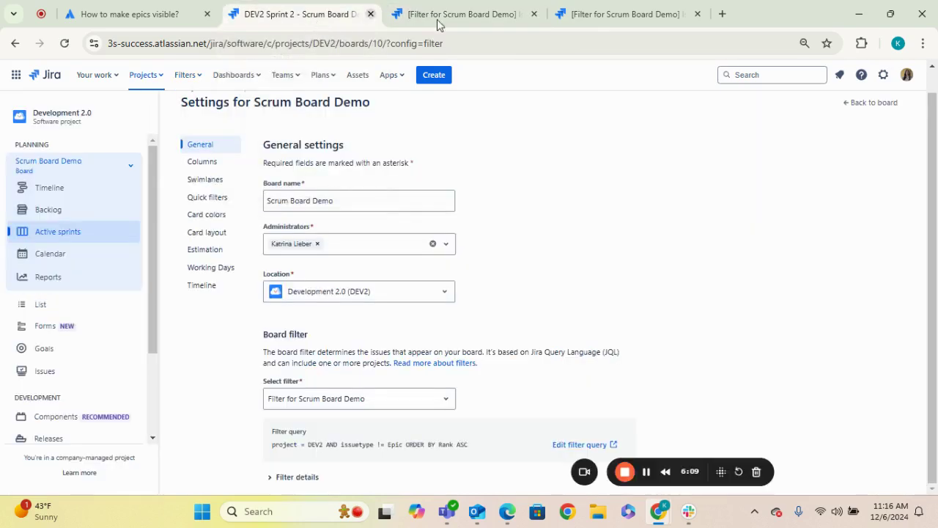
click(869, 103)
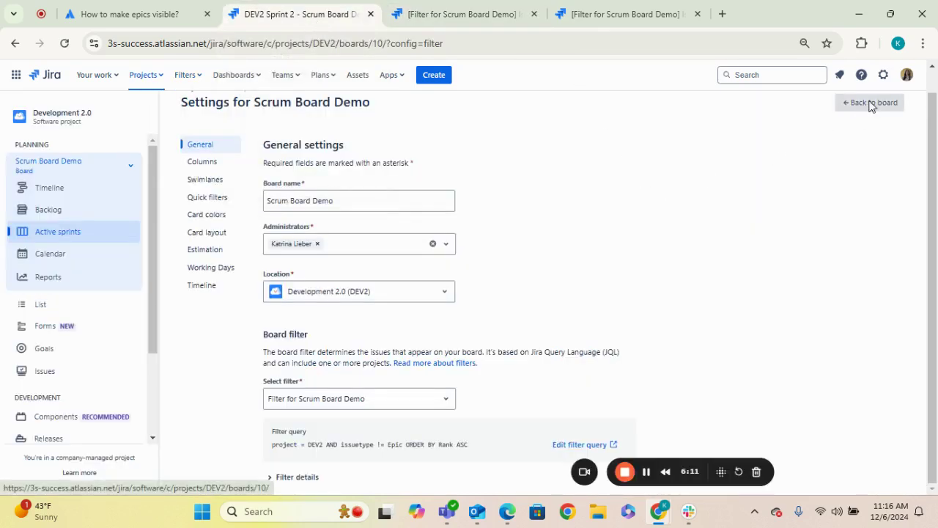
click(76, 212)
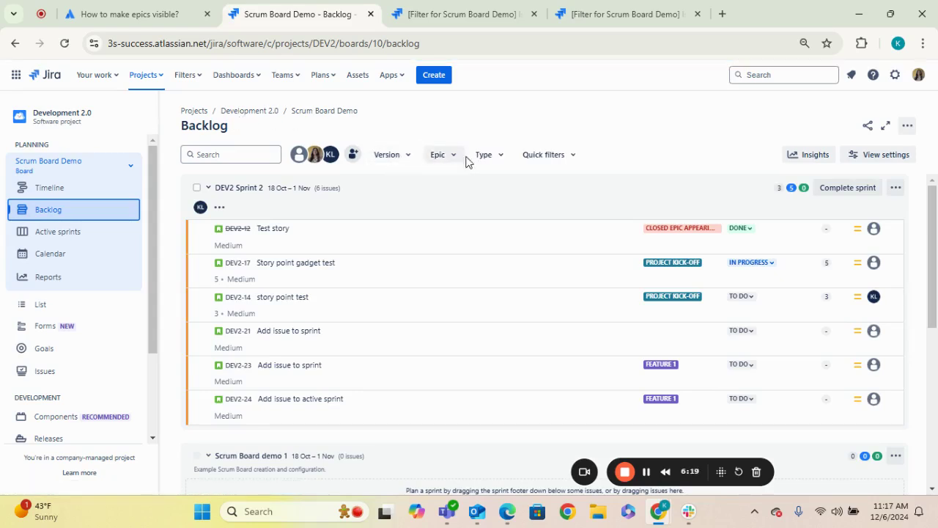
Step: Show the epic panel in the backlog and look through its list of epics
click(460, 160)
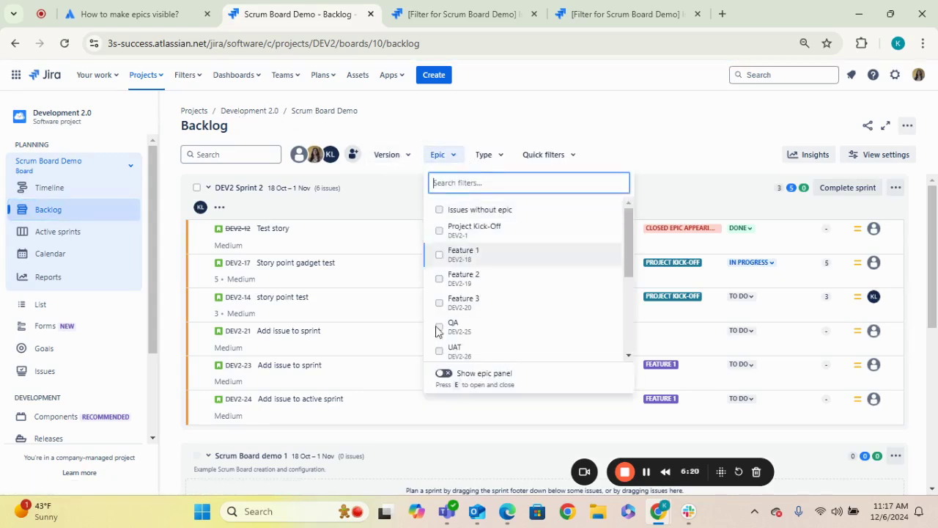
click(443, 373)
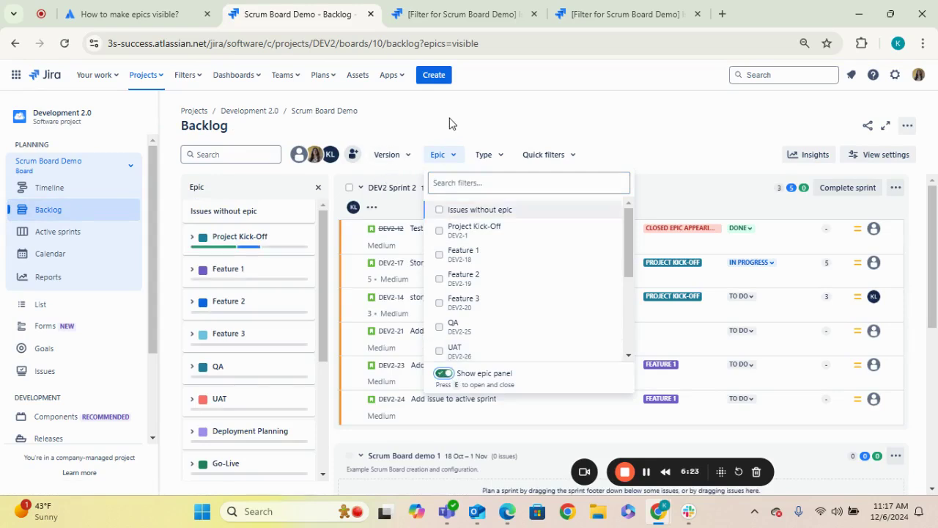
click(321, 302)
scroll(314, 372, down, 3)
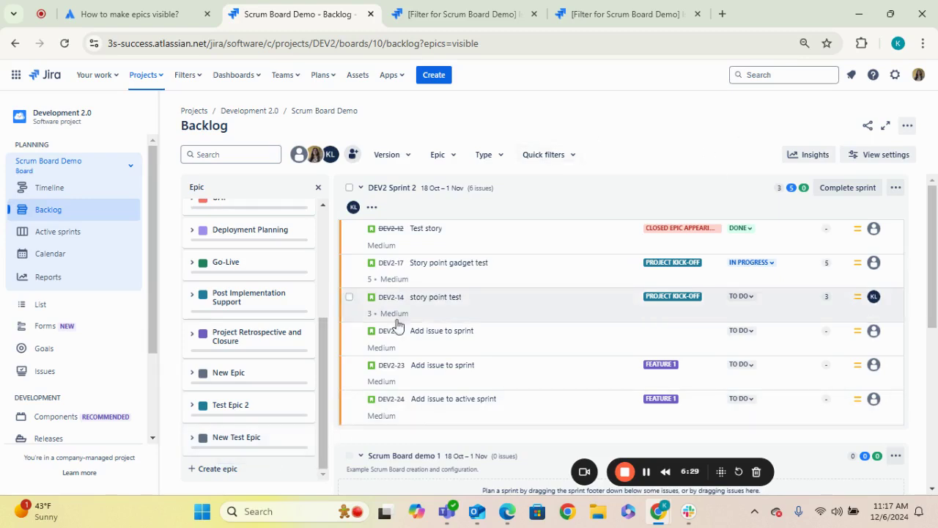
scroll(323, 355, up, 5)
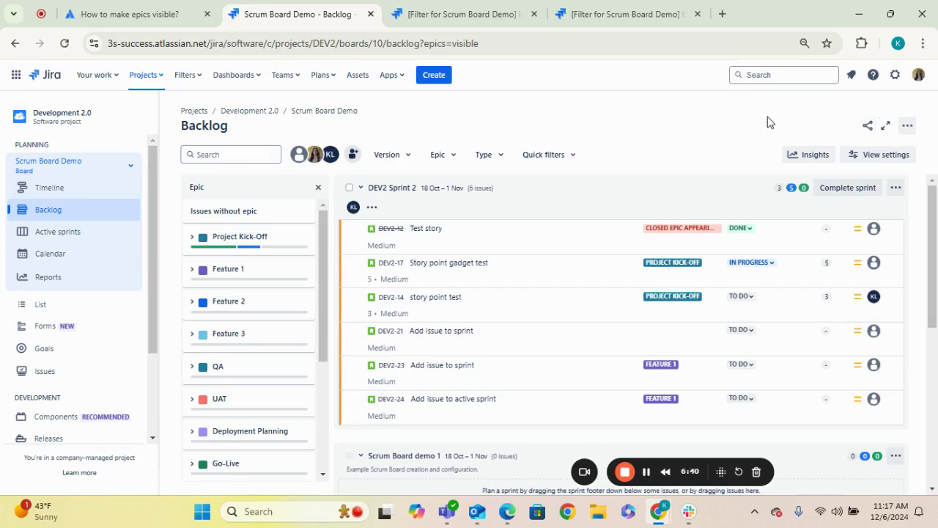
Step: Open the Scrum Board Demo configuration from the backlog to view its board filter query
click(908, 128)
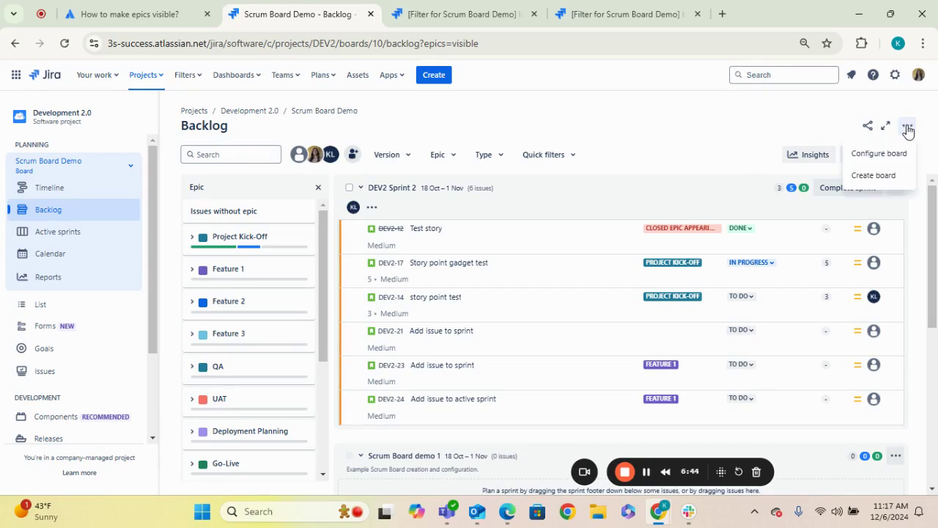
click(877, 156)
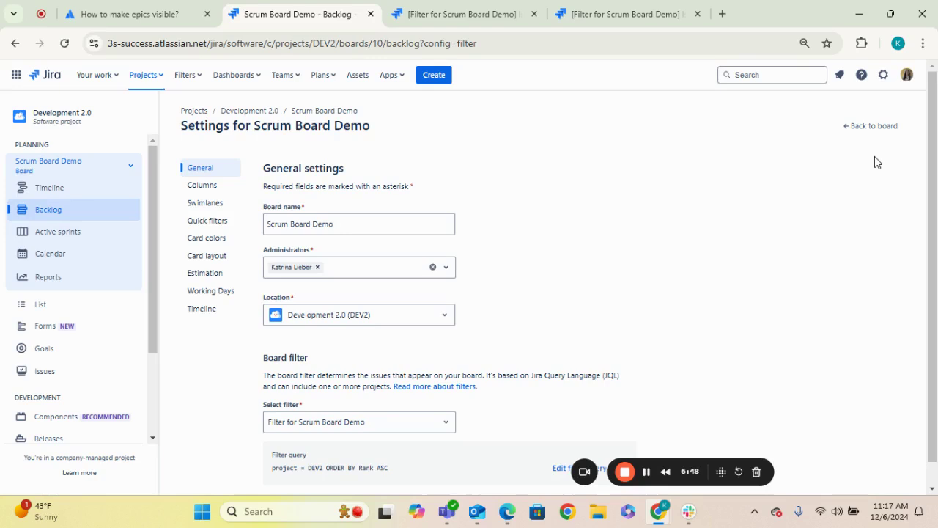
scroll(928, 255, down, 1)
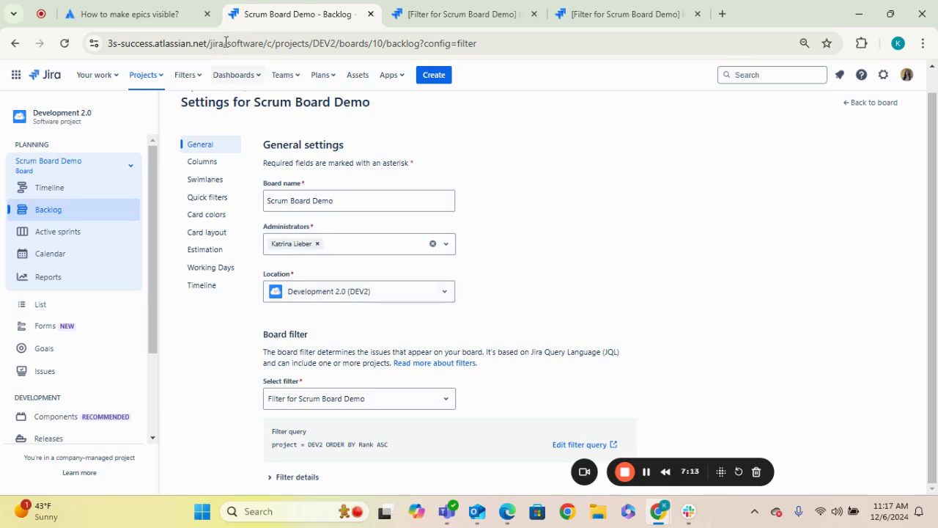
Step: Switch to the Atlassian Community question and highlight the phrase "your project has no epics" in the post
click(169, 12)
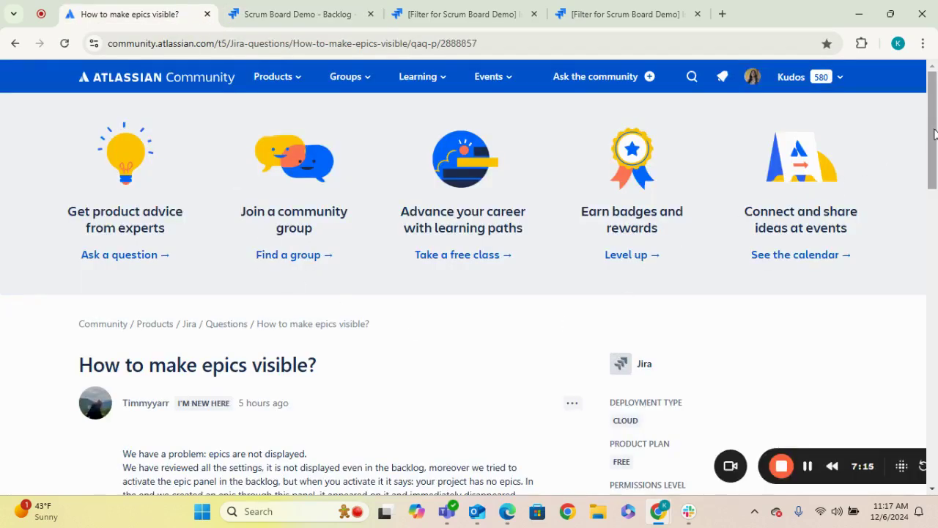
scroll(917, 177, down, 2)
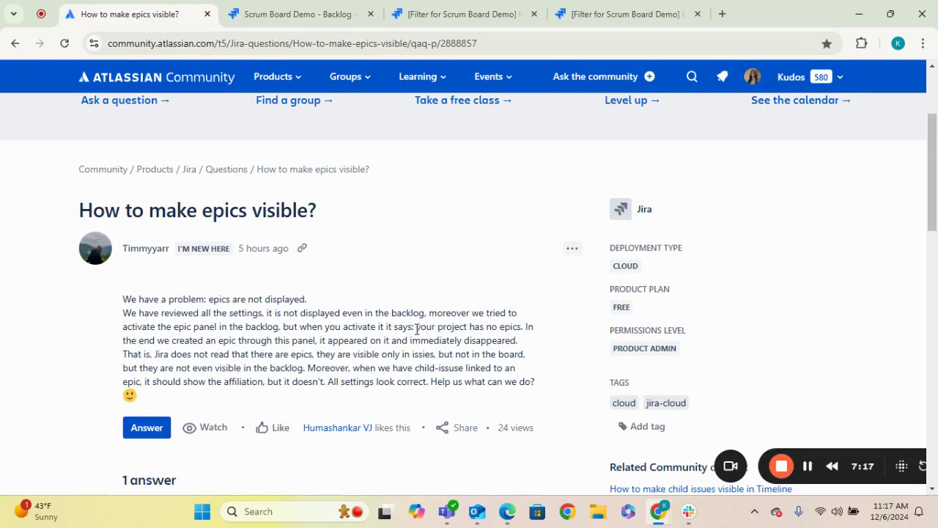
drag(415, 328, 524, 329)
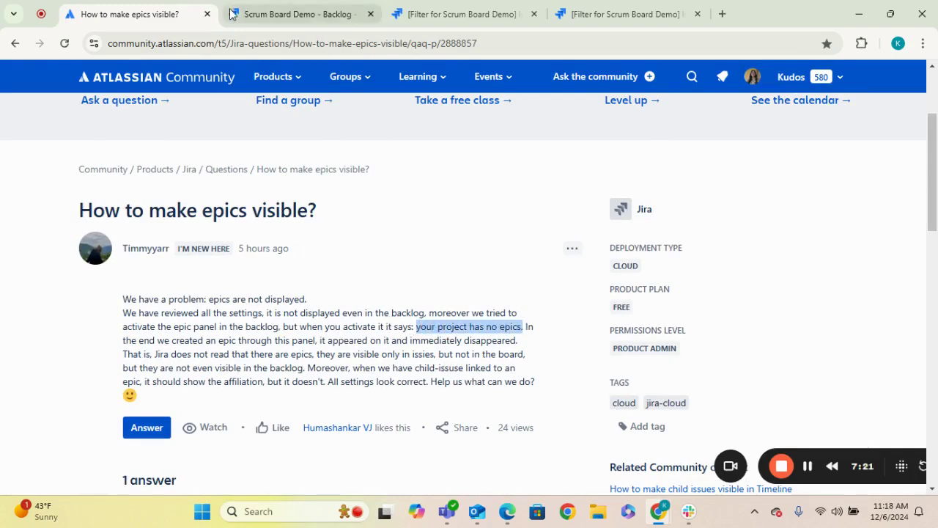
Step: Highlight the filter query in the Scrum Board Demo settings, and return to the community question
click(297, 13)
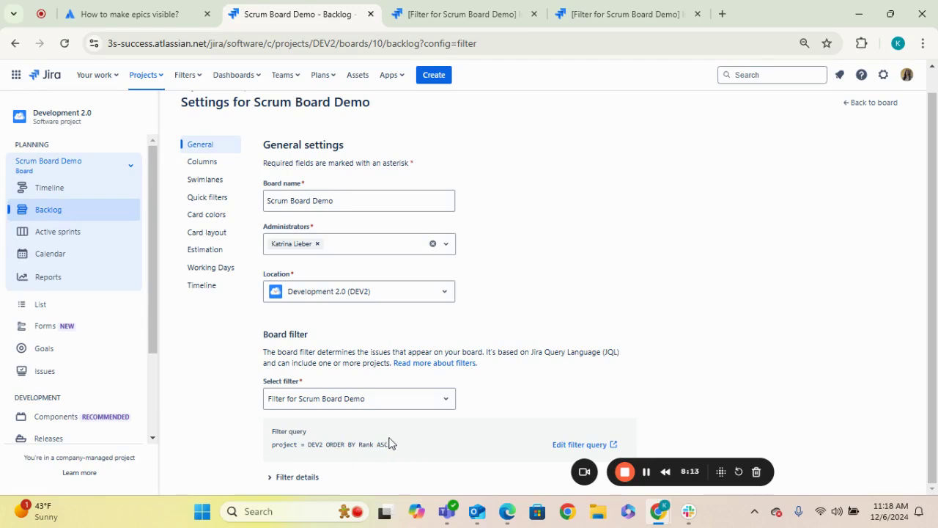
drag(394, 444, 265, 453)
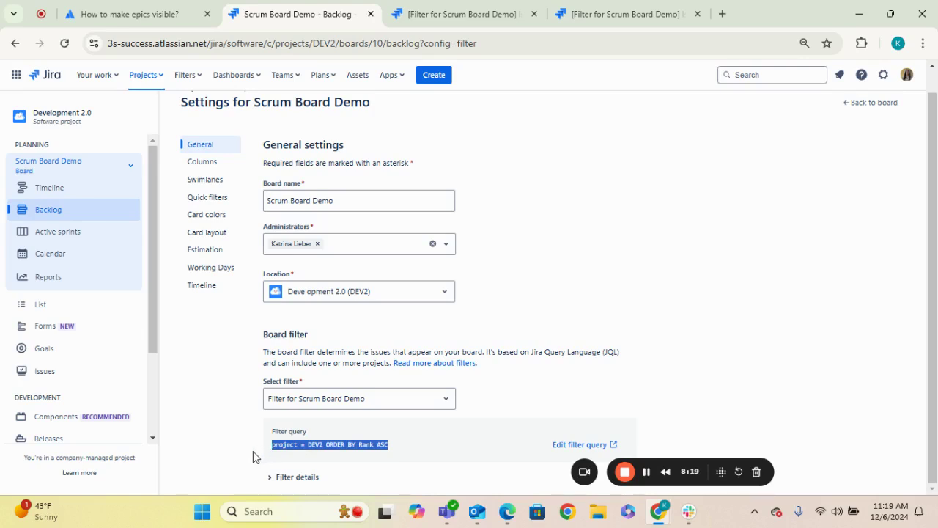
click(253, 450)
drag(394, 449, 268, 454)
click(247, 455)
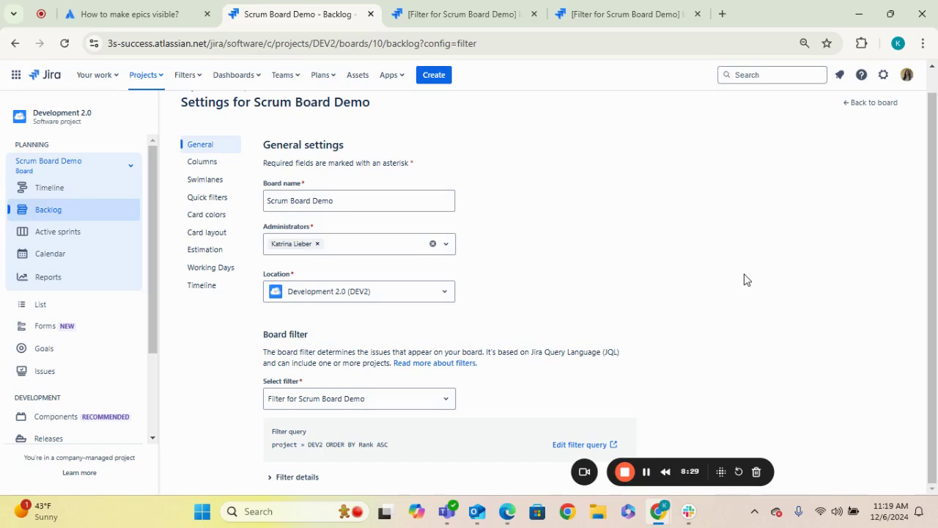
click(151, 11)
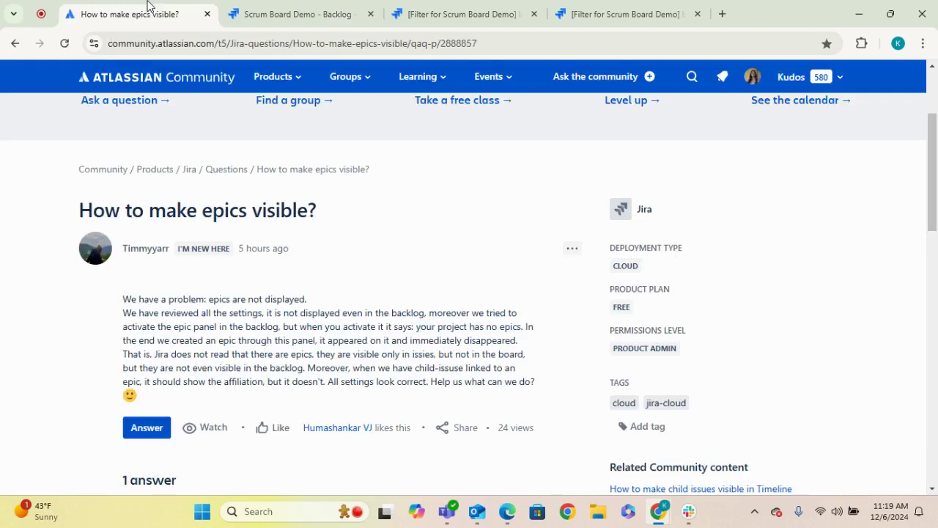